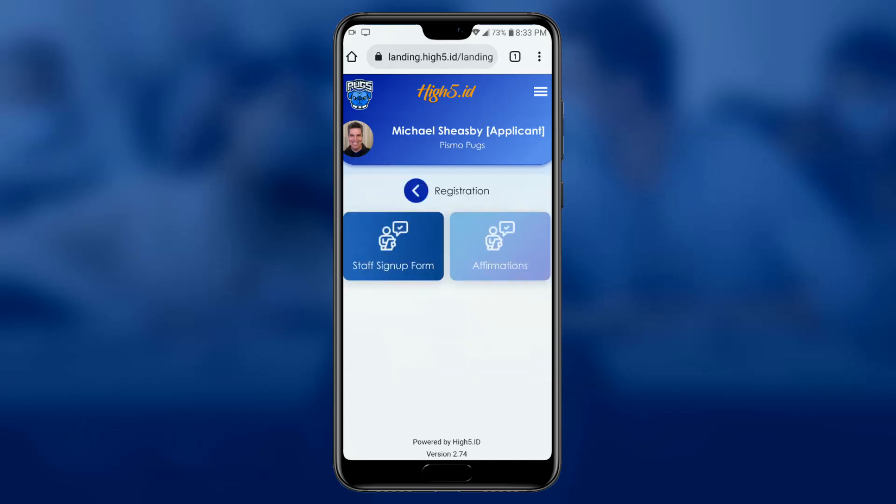
- Open the staff signup form and fill in the applicant's e-mail address
{"action": "left_click", "coordinate": [394, 247]}
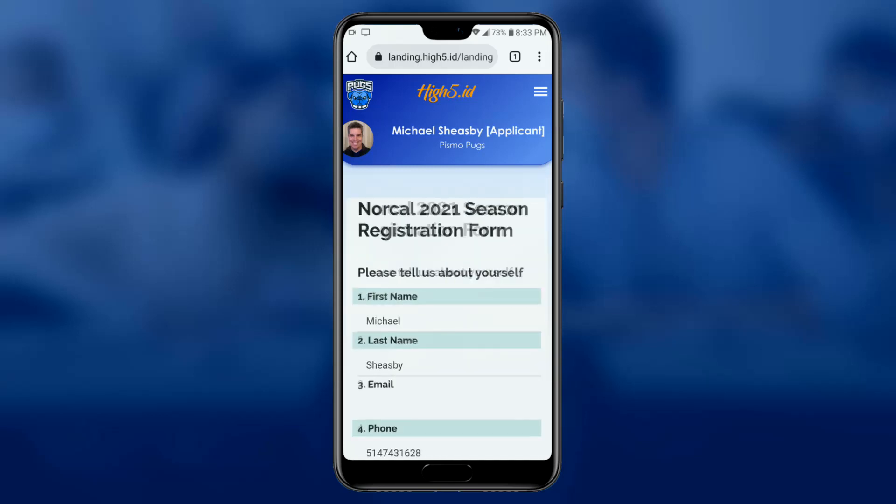
{"action": "scroll", "coordinate": [447, 281], "scroll_direction": "down", "scroll_amount": 3}
{"action": "left_click", "coordinate": [447, 269]}
{"action": "type", "text": "ms"}
{"action": "left_click", "coordinate": [421, 208]}
{"action": "scroll", "coordinate": [448, 210], "scroll_direction": "down", "scroll_amount": 4}
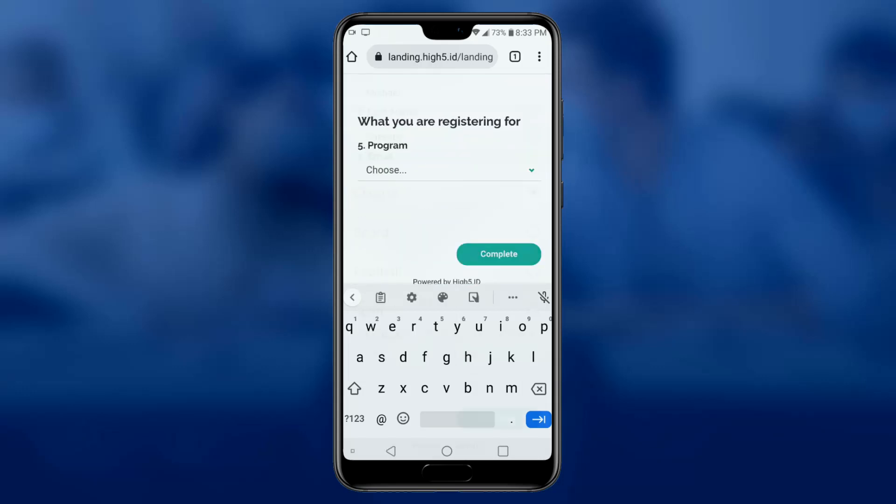
- Register for the Football program in division 12U as Assistant Coach, and submit the signup form
{"action": "left_click", "coordinate": [447, 170]}
{"action": "left_click", "coordinate": [447, 243]}
{"action": "scroll", "coordinate": [447, 280], "scroll_direction": "down", "scroll_amount": 2}
{"action": "left_click", "coordinate": [447, 290]}
{"action": "left_click", "coordinate": [447, 233]}
{"action": "left_click", "coordinate": [447, 334]}
{"action": "left_click", "coordinate": [447, 312]}
{"action": "left_click", "coordinate": [498, 418]}
- Answer Yes for the Seahawks Training, YCADA and CDC certifications in the staff application checklist, and submit it
{"action": "left_click", "coordinate": [446, 324]}
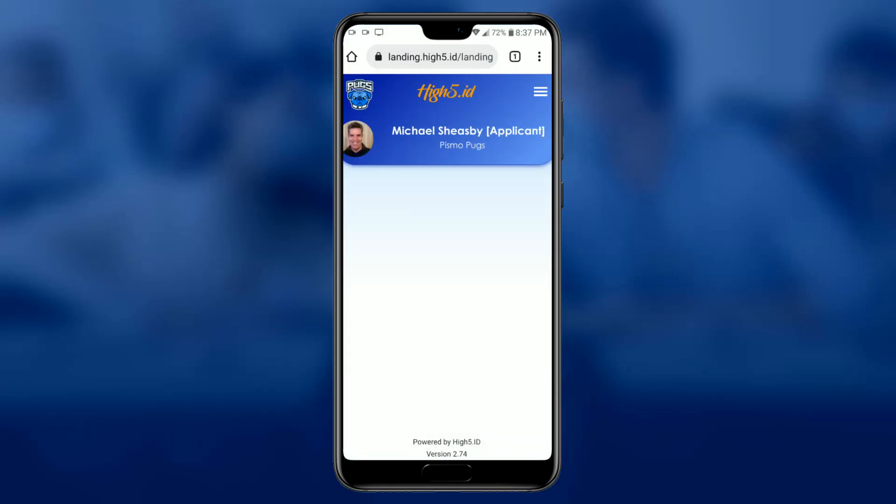
{"action": "scroll", "coordinate": [448, 280], "scroll_direction": "down", "scroll_amount": 3}
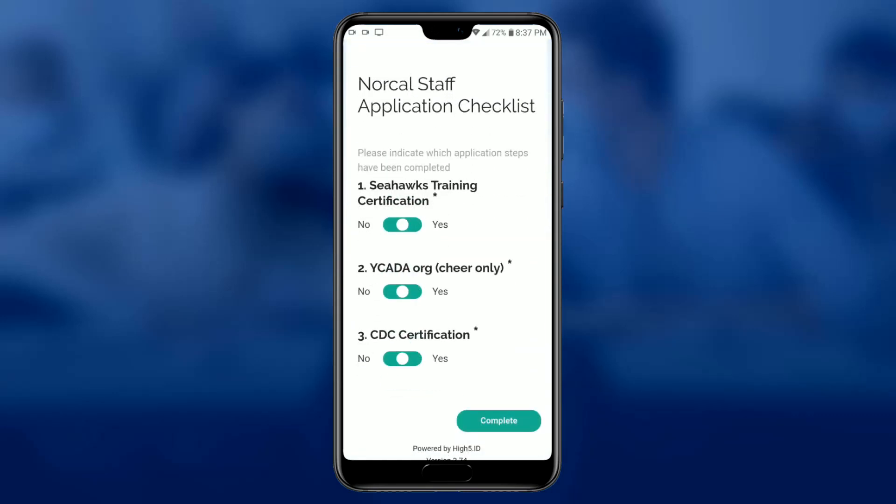
{"action": "left_click", "coordinate": [414, 224]}
{"action": "left_click", "coordinate": [414, 292]}
{"action": "left_click", "coordinate": [414, 359]}
{"action": "left_click", "coordinate": [499, 420]}
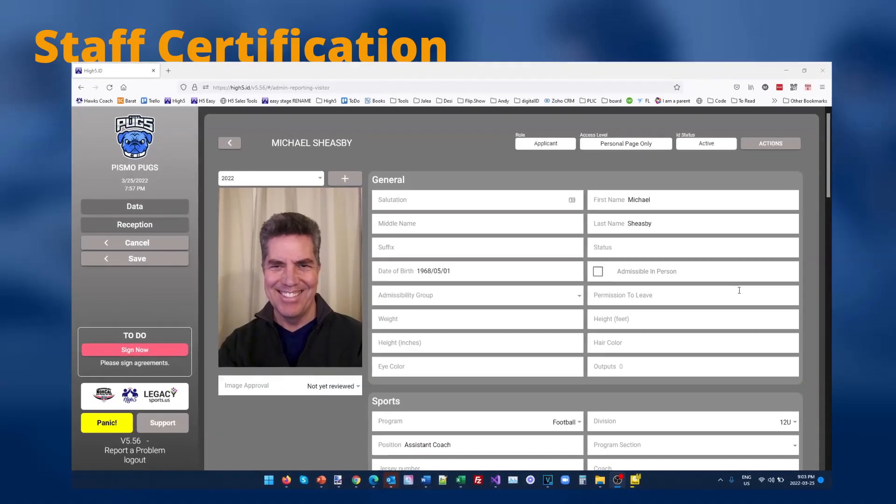
- Mark Norcal Procedures and Background Check as completed in the applicant's certifications
{"action": "left_click_drag", "start_coordinate": [850, 145], "coordinate": [891, 348]}
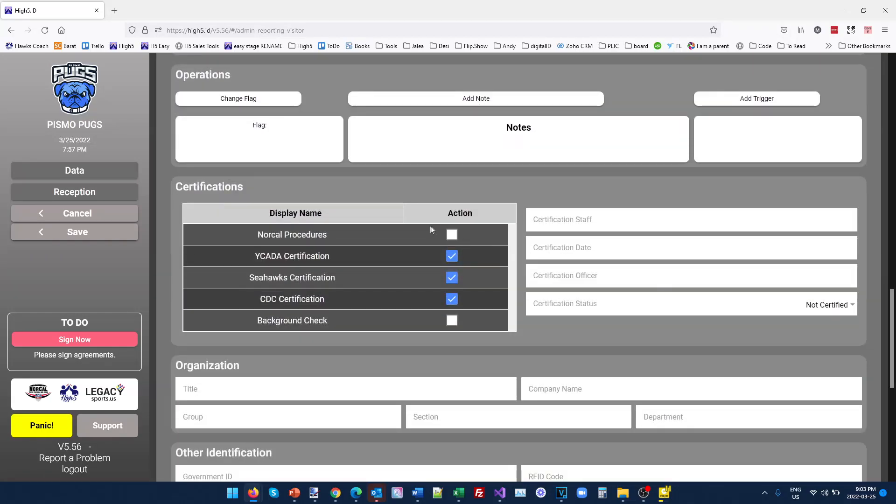
{"action": "left_click", "coordinate": [452, 235]}
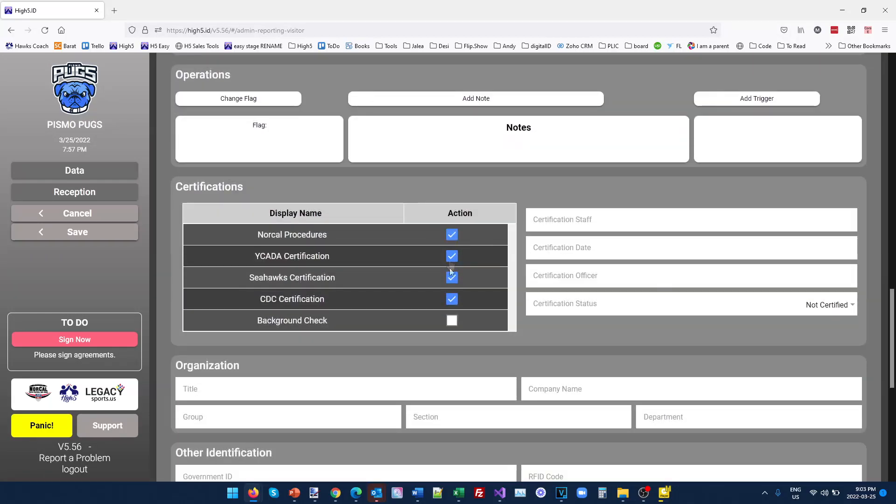
{"action": "left_click", "coordinate": [452, 322]}
- Enter the certification staff member's name, the certification date 2022/03/25 and the certification officer's name
{"action": "left_click", "coordinate": [634, 223]}
{"action": "type", "text": "B"}
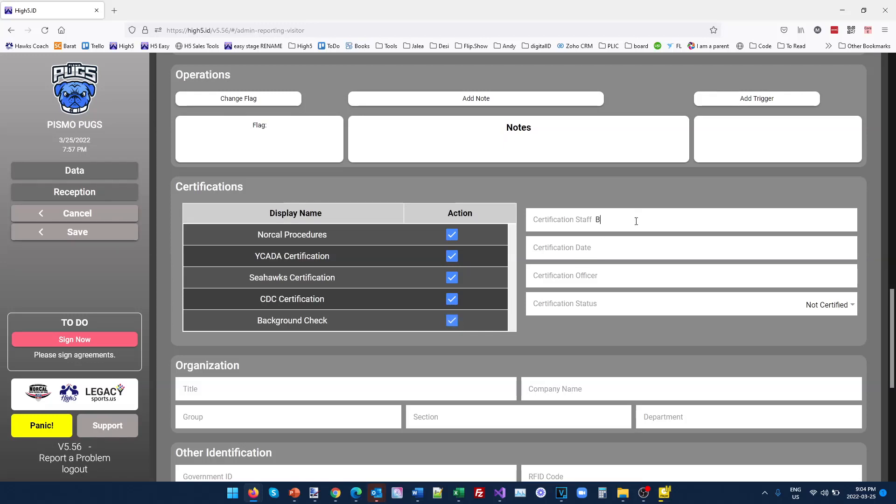
{"action": "type", "text": "everley"}
{"action": "key", "text": "Tab"}
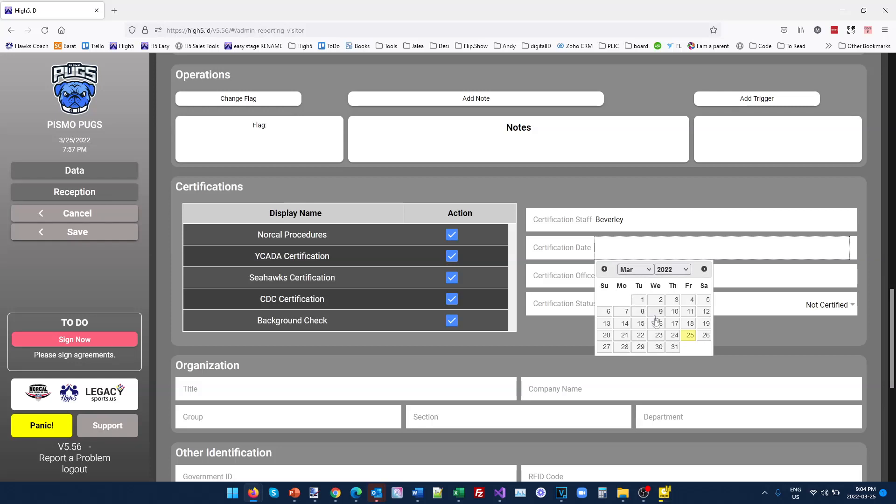
{"action": "left_click", "coordinate": [690, 335]}
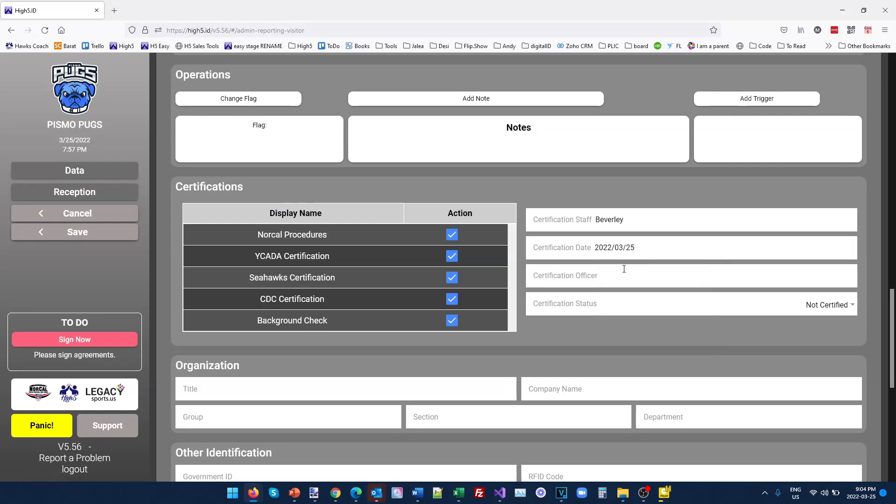
{"action": "type", "text": "Kim"}
- Set the applicant's certification status to Certified
{"action": "left_click", "coordinate": [766, 304]}
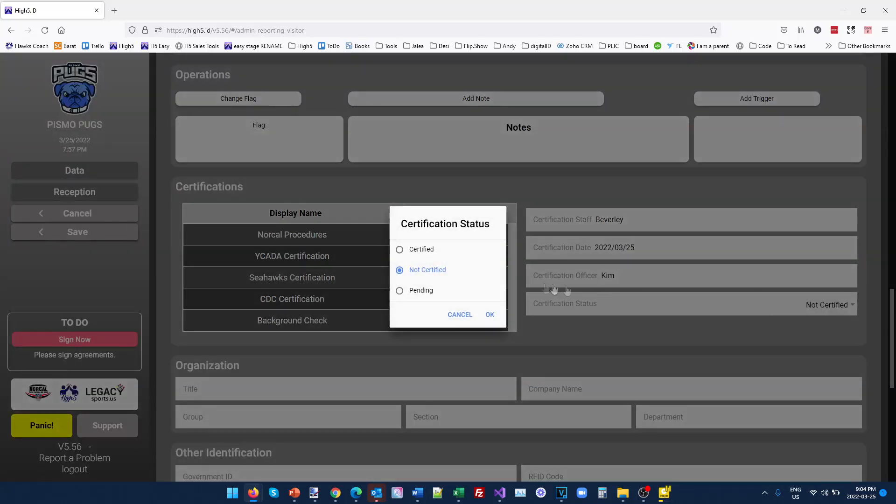
{"action": "left_click", "coordinate": [410, 251]}
{"action": "left_click", "coordinate": [491, 316]}
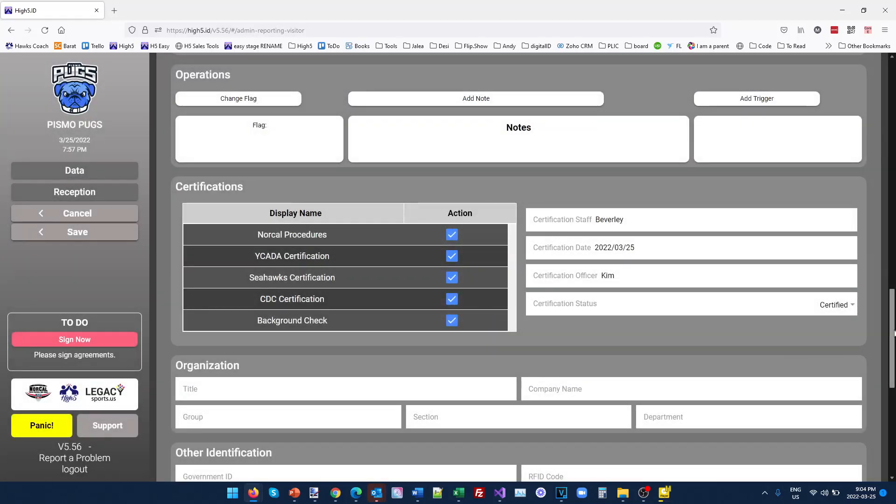
- Change the certified applicant's role and save the record
{"action": "left_click_drag", "start_coordinate": [893, 333], "coordinate": [846, 82]}
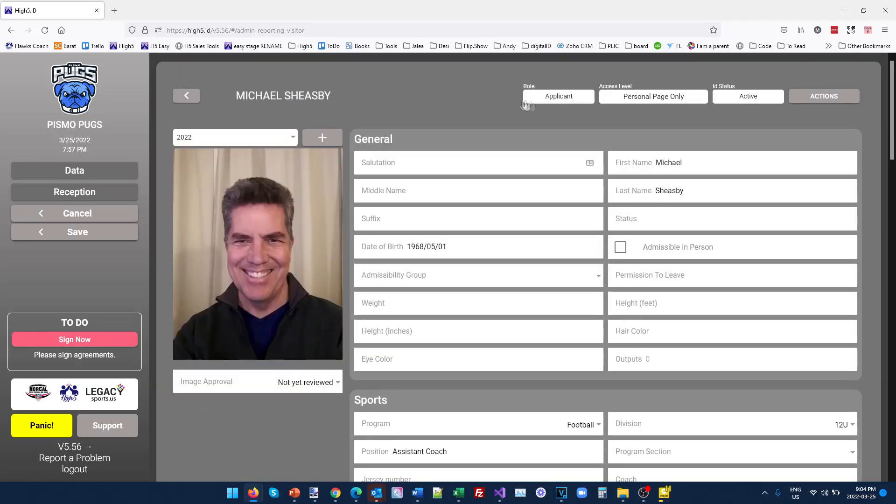
{"action": "left_click", "coordinate": [551, 102]}
{"action": "left_click", "coordinate": [406, 267]}
{"action": "left_click", "coordinate": [490, 334]}
{"action": "left_click", "coordinate": [81, 233]}
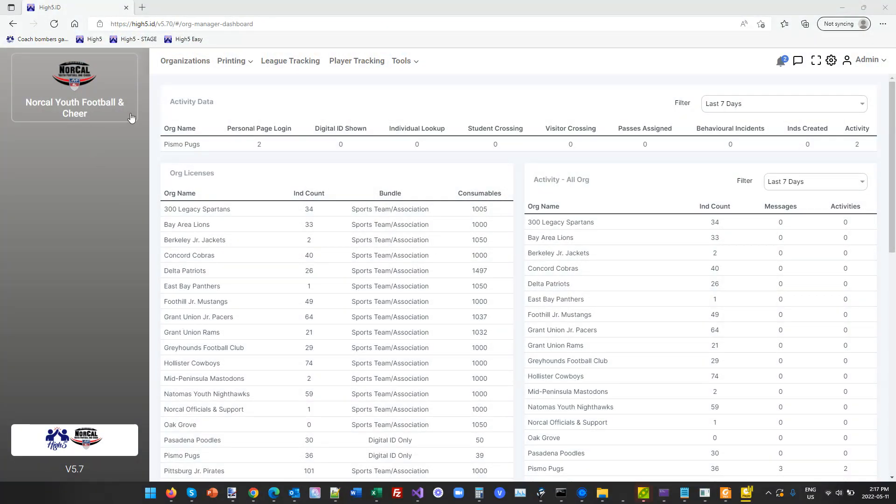
- Review the organization licenses on the league dashboard and the age and weight limits of the league divisions
{"action": "scroll", "coordinate": [210, 286], "scroll_direction": "down", "scroll_amount": 7}
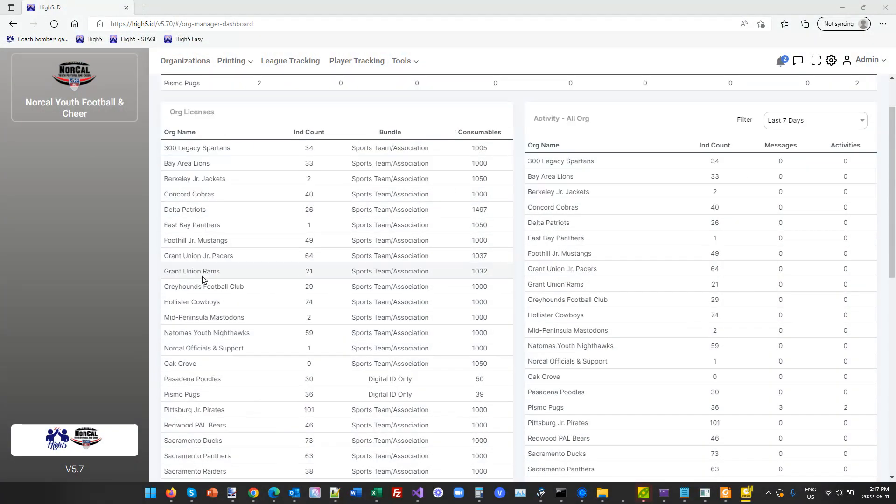
{"action": "scroll", "coordinate": [222, 321], "scroll_direction": "up", "scroll_amount": 7}
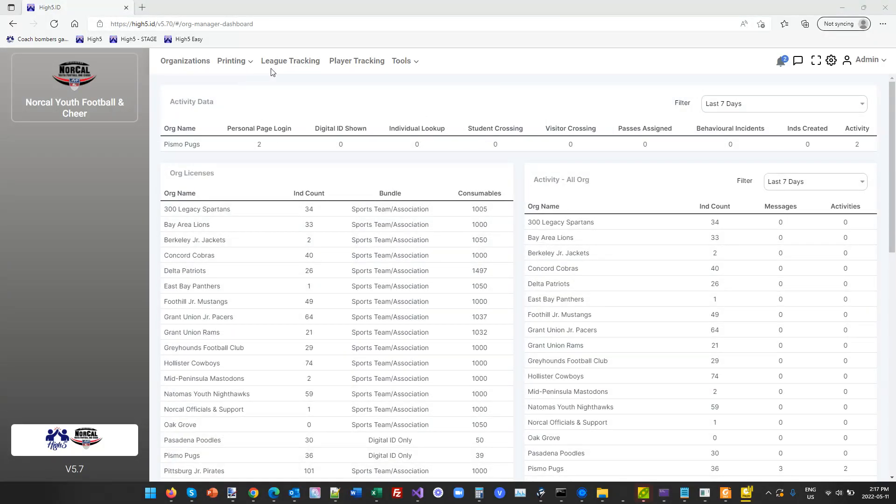
{"action": "left_click", "coordinate": [290, 62]}
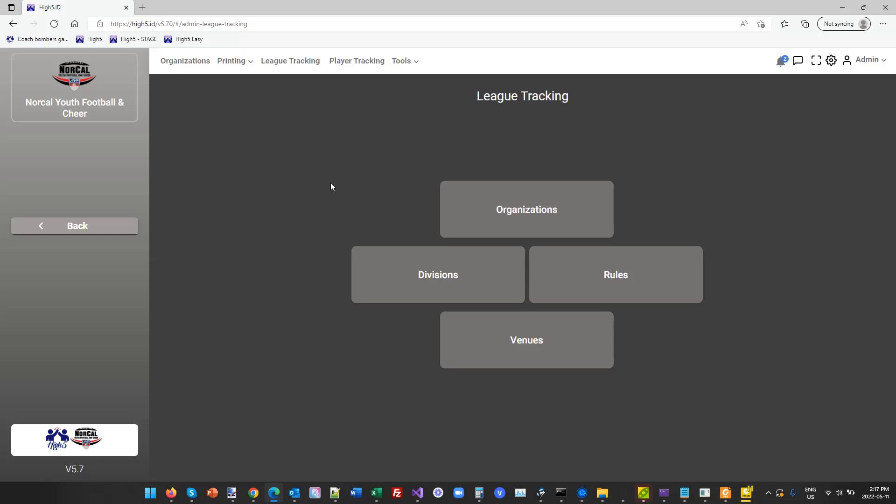
{"action": "left_click", "coordinate": [472, 286]}
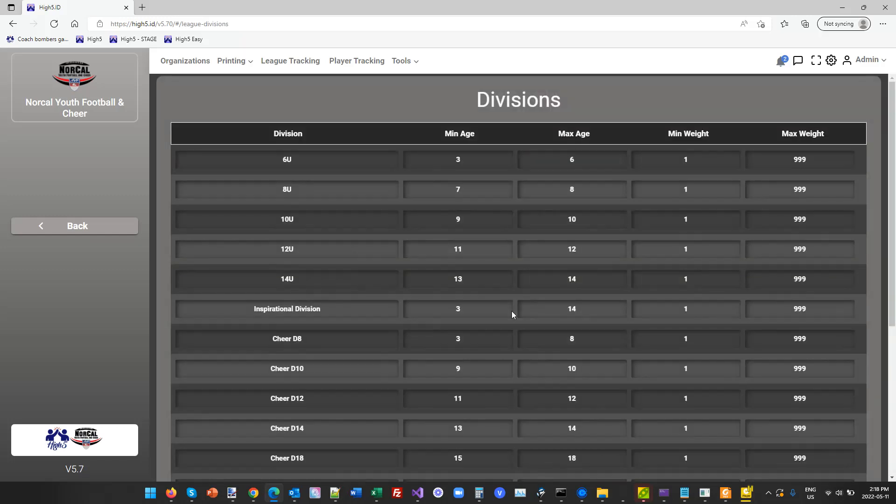
{"action": "scroll", "coordinate": [306, 263], "scroll_direction": "down", "scroll_amount": 5}
{"action": "scroll", "coordinate": [306, 262], "scroll_direction": "up", "scroll_amount": 5}
{"action": "left_click", "coordinate": [105, 226]}
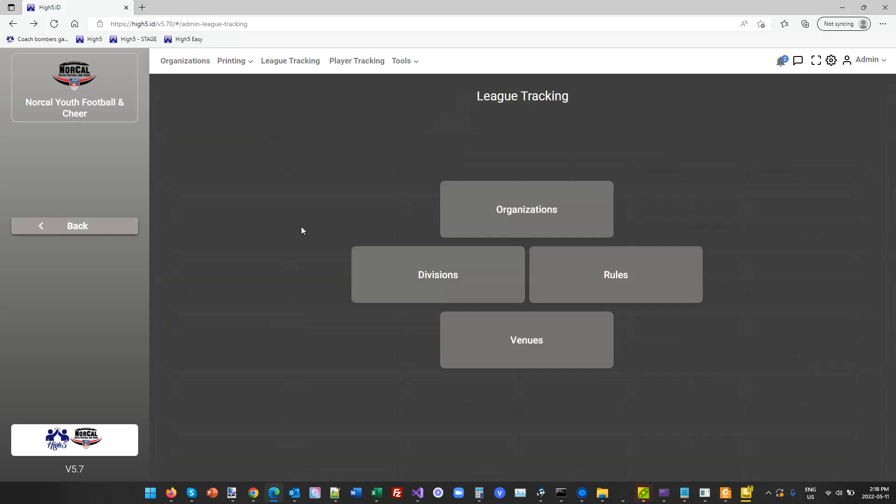
- Review the league's mandatory play rules, maximum active IDs per division and venue list
{"action": "left_click", "coordinate": [609, 286]}
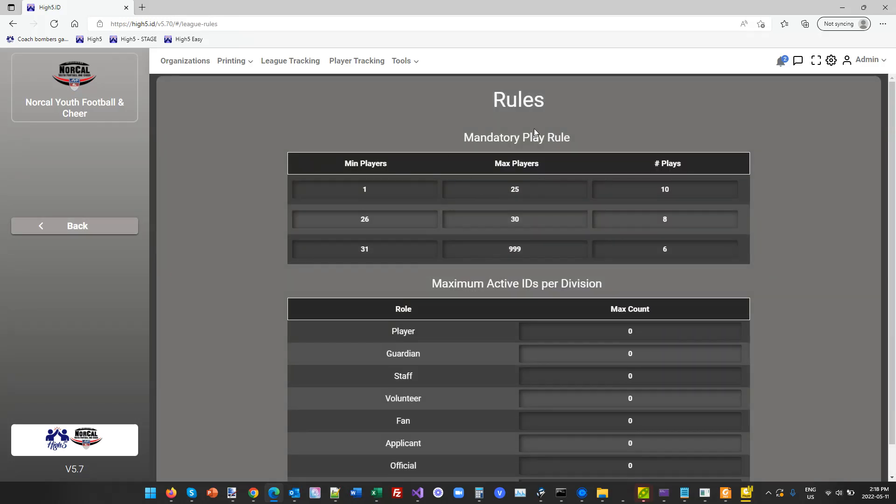
{"action": "scroll", "coordinate": [459, 229], "scroll_direction": "down", "scroll_amount": 1}
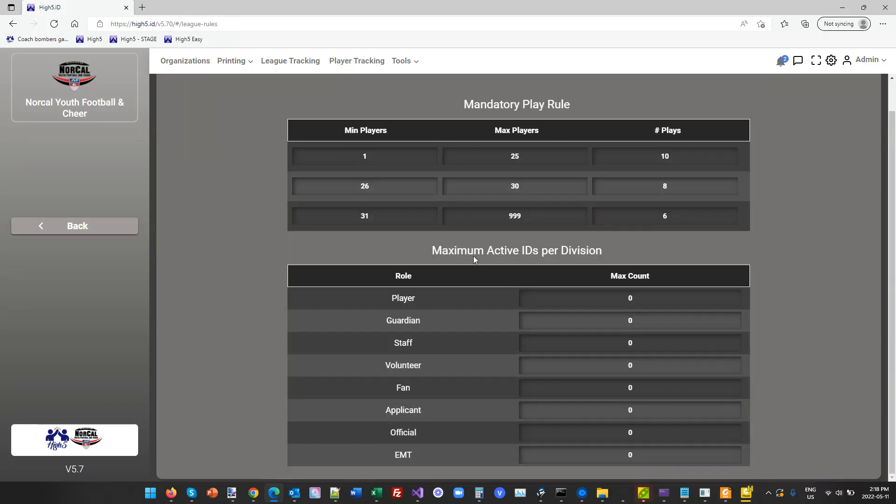
{"action": "left_click", "coordinate": [119, 235]}
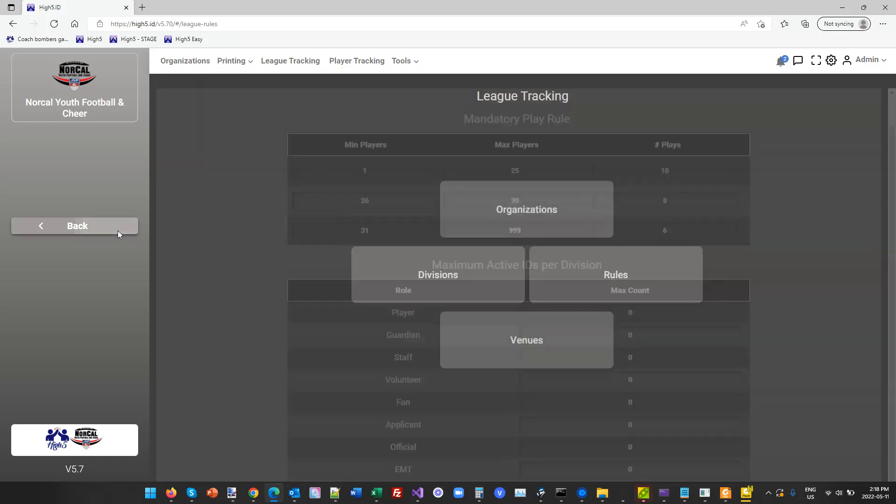
{"action": "left_click", "coordinate": [507, 347]}
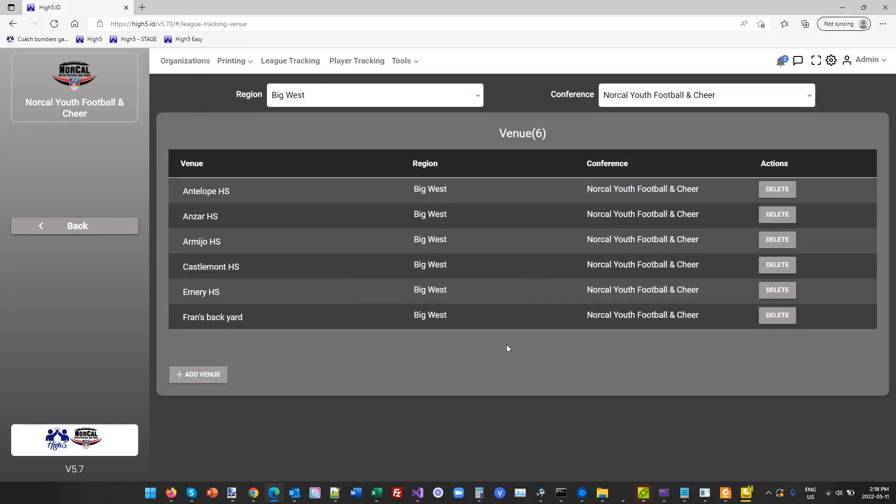
{"action": "left_click", "coordinate": [61, 230]}
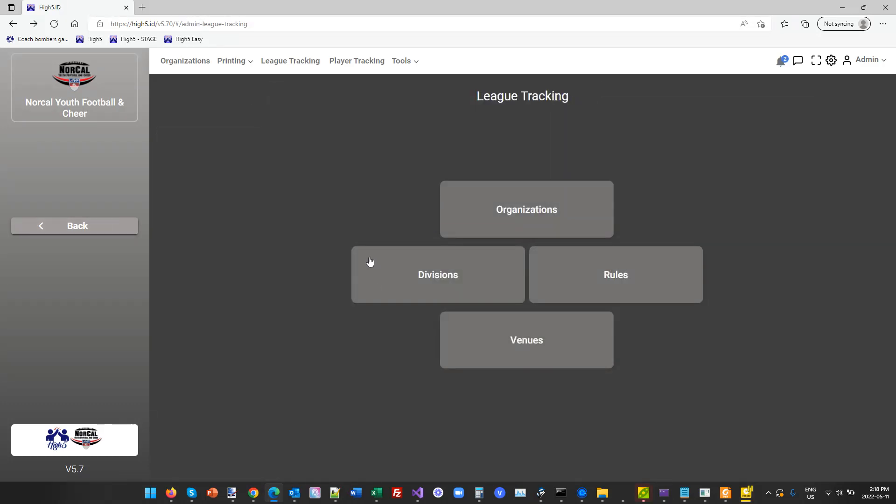
- Start a new game in Player Tracking and set Team 1's organization to Pasadena Poodles
{"action": "left_click", "coordinate": [364, 65]}
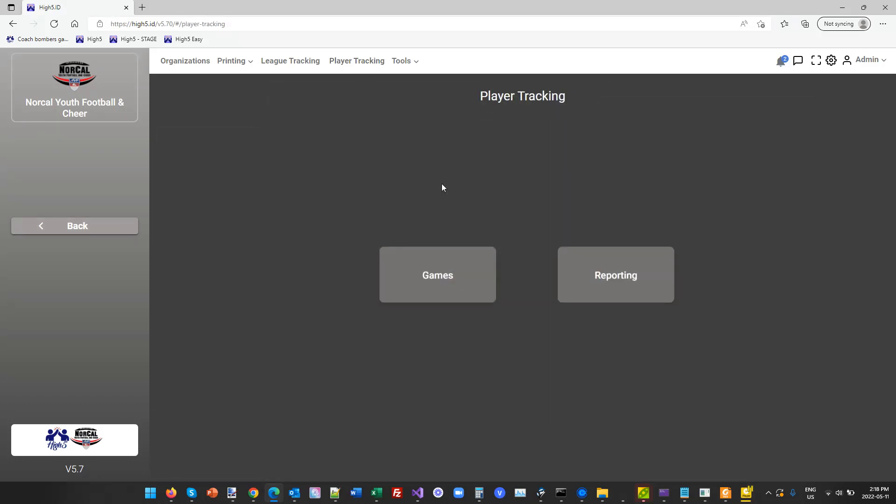
{"action": "left_click", "coordinate": [451, 282]}
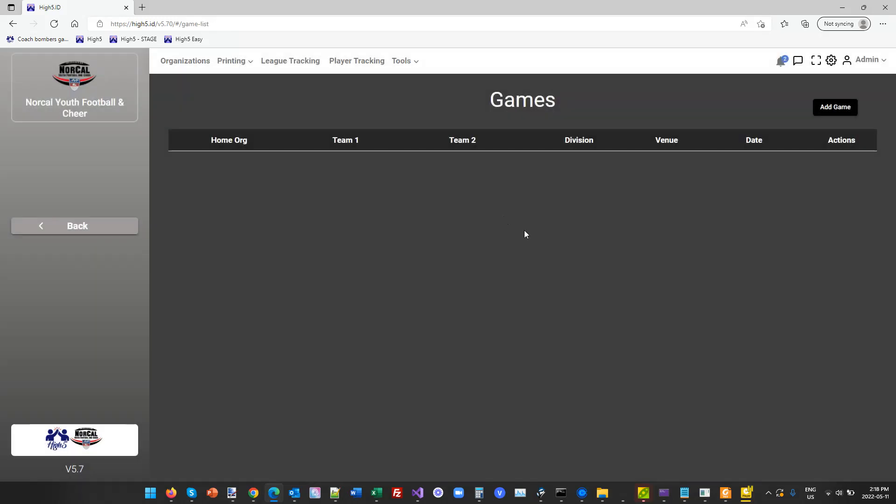
{"action": "left_click", "coordinate": [836, 108]}
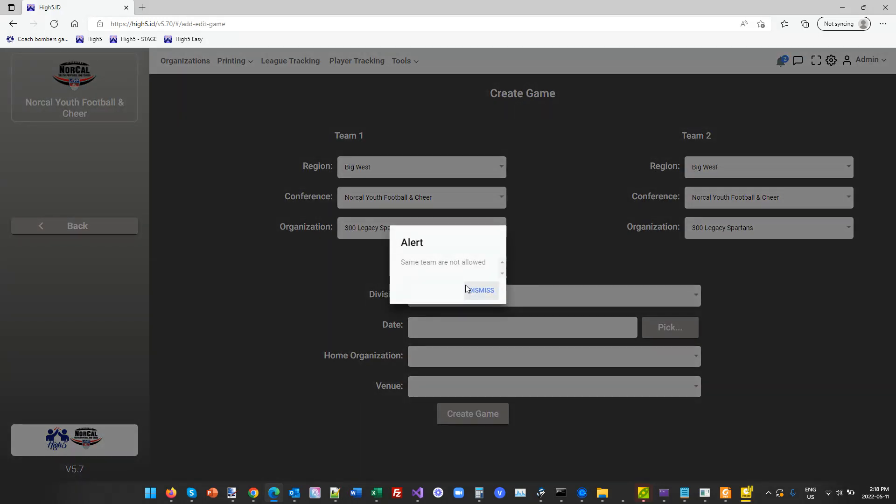
{"action": "left_click", "coordinate": [468, 291]}
{"action": "left_click", "coordinate": [407, 233]}
{"action": "scroll", "coordinate": [434, 327], "scroll_direction": "down", "scroll_amount": 3}
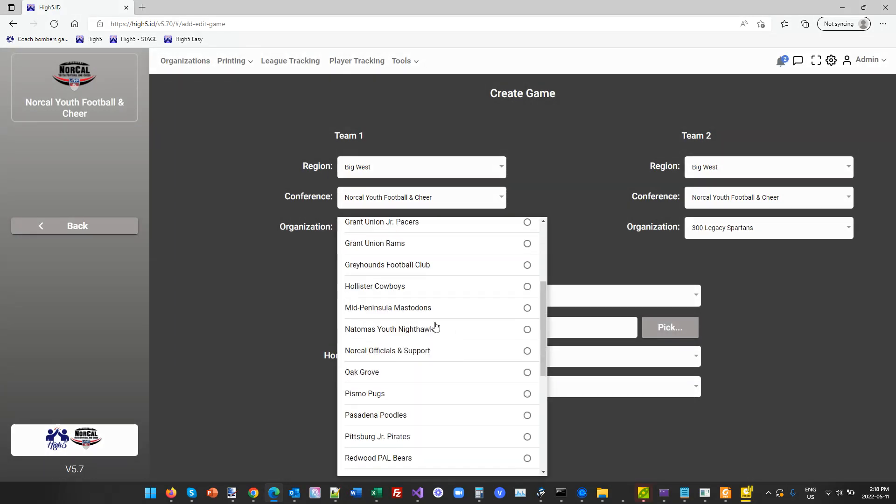
{"action": "left_click", "coordinate": [375, 417]}
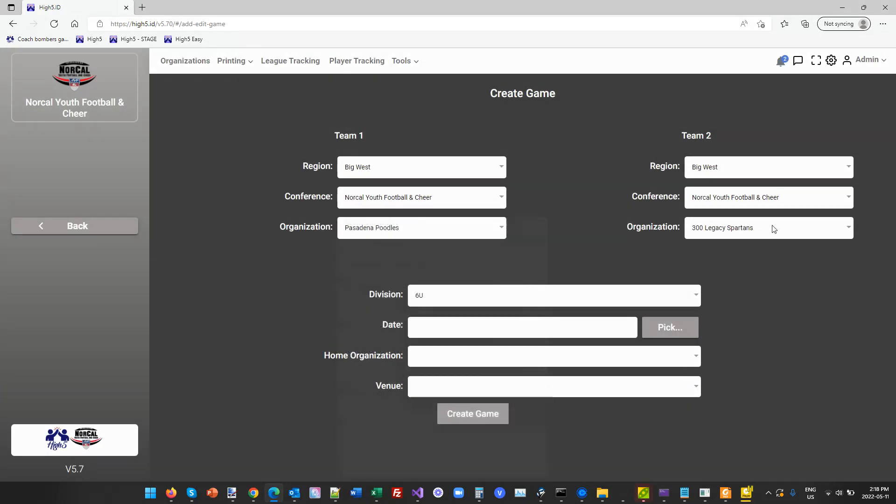
- Set Team 2's organization to Pismo Pugs
{"action": "left_click", "coordinate": [786, 228]}
{"action": "scroll", "coordinate": [797, 359], "scroll_direction": "down", "scroll_amount": 2}
{"action": "scroll", "coordinate": [797, 358], "scroll_direction": "down", "scroll_amount": 2}
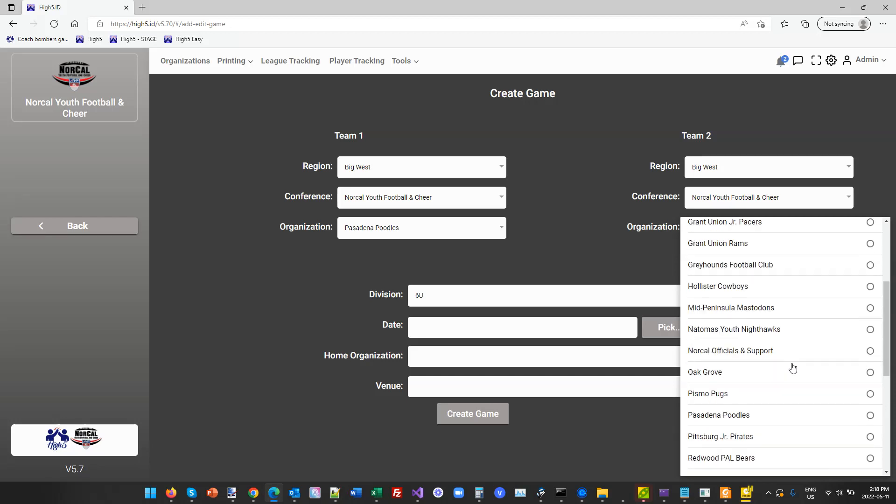
{"action": "left_click", "coordinate": [711, 395]}
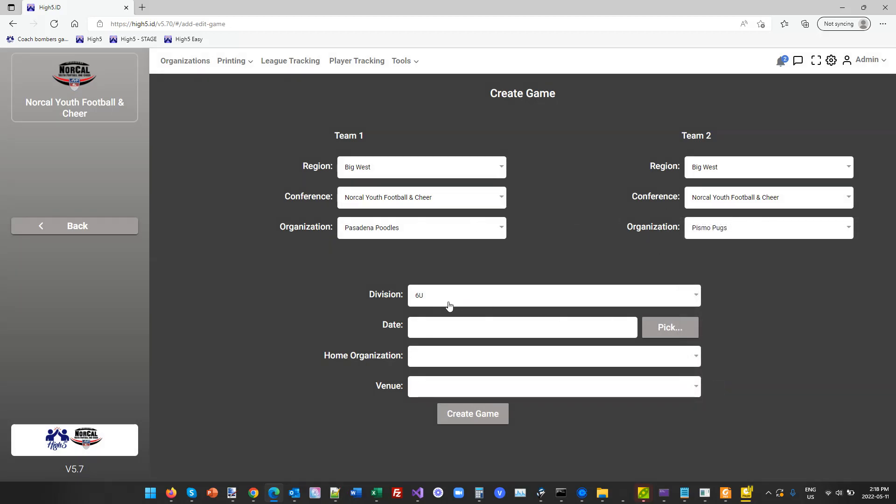
- Set the game's date to 2022/05/13 and its home organization to Pasadena Poodles
{"action": "left_click", "coordinate": [440, 322]}
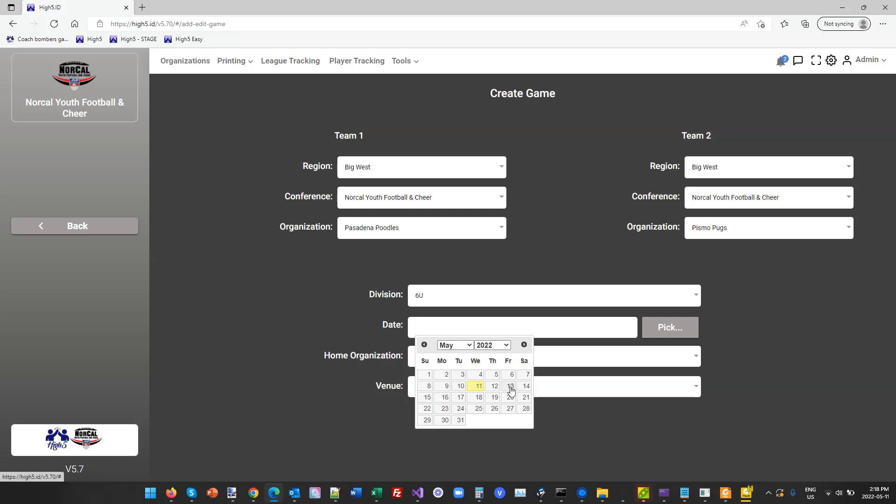
{"action": "left_click", "coordinate": [508, 389]}
{"action": "left_click", "coordinate": [450, 362]}
{"action": "left_click", "coordinate": [450, 355]}
- Choose Emery HS as the venue and create the game
{"action": "left_click", "coordinate": [451, 389]}
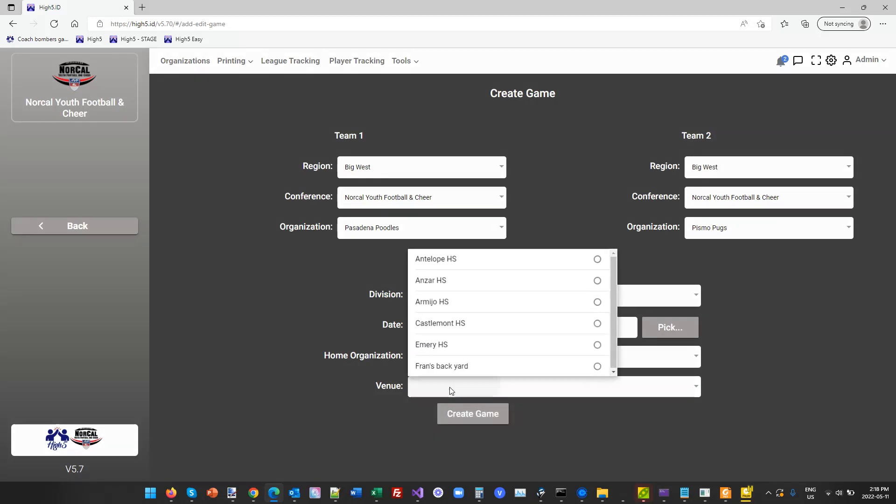
{"action": "left_click", "coordinate": [437, 351]}
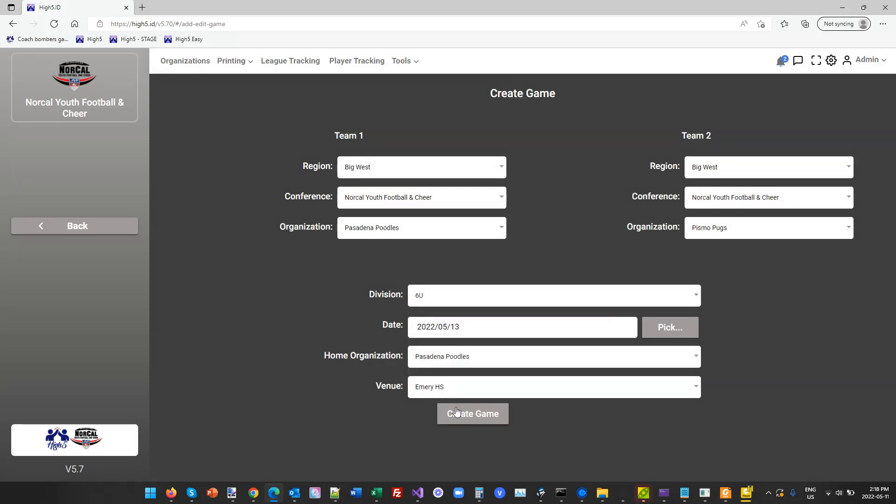
{"action": "left_click", "coordinate": [457, 413]}
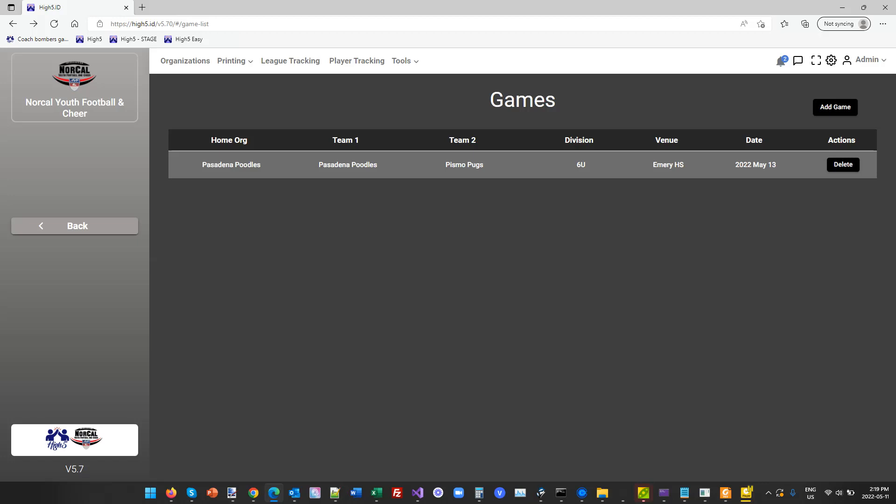
- Place Chrome beside the Pismo Pugs browser window and view the known individuals of Norcal Officials & Support before returning to the official's landing page
{"action": "left_click_drag", "start_coordinate": [0, 140], "coordinate": [895, 194]}
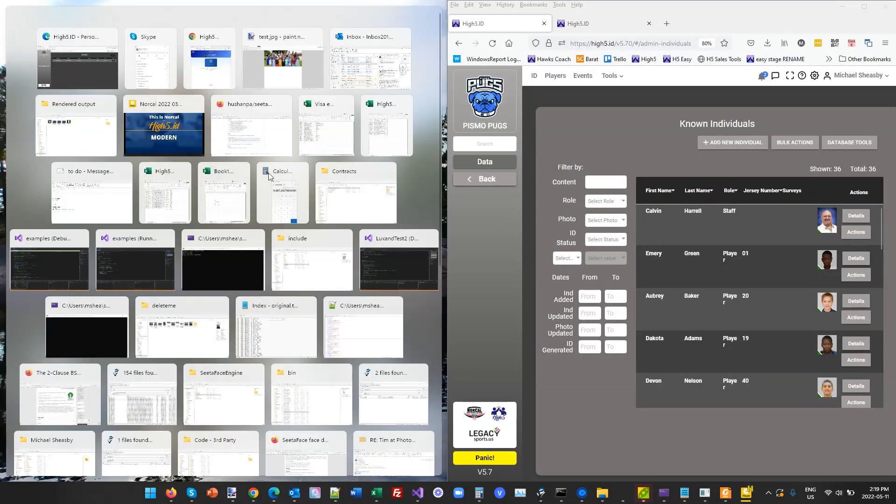
{"action": "left_click", "coordinate": [209, 59]}
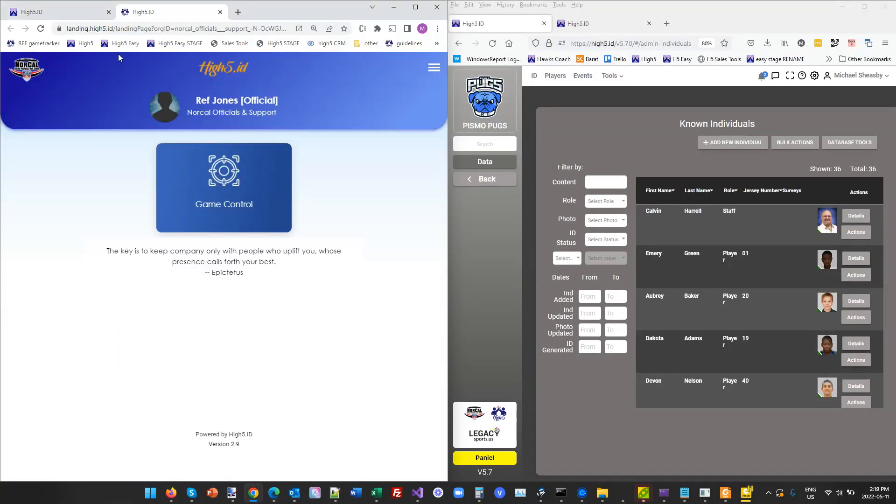
{"action": "left_click", "coordinate": [61, 18]}
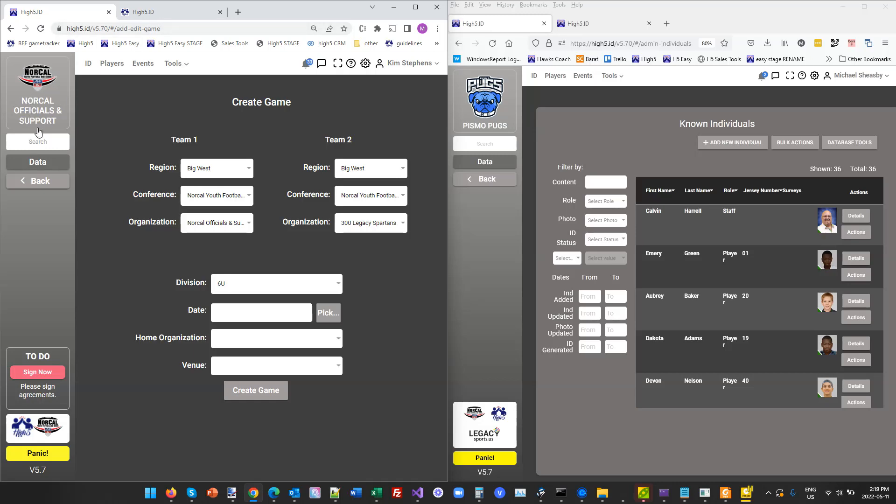
{"action": "left_click", "coordinate": [50, 161]}
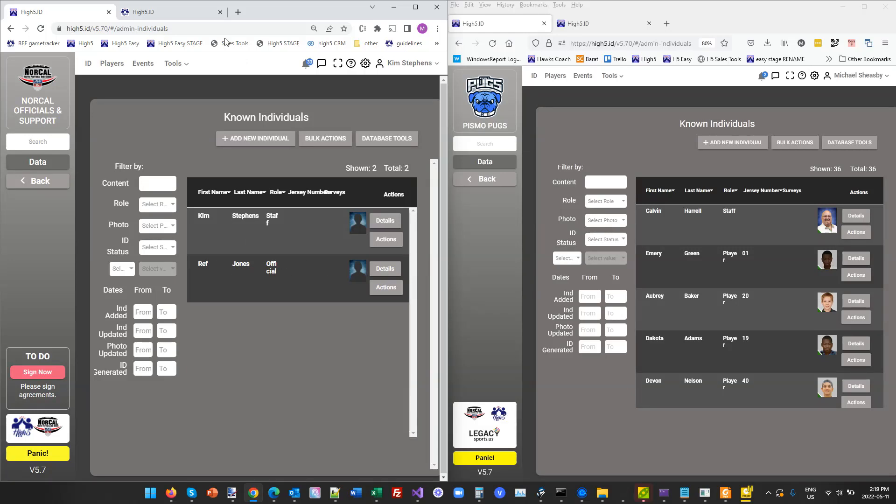
{"action": "left_click", "coordinate": [159, 20]}
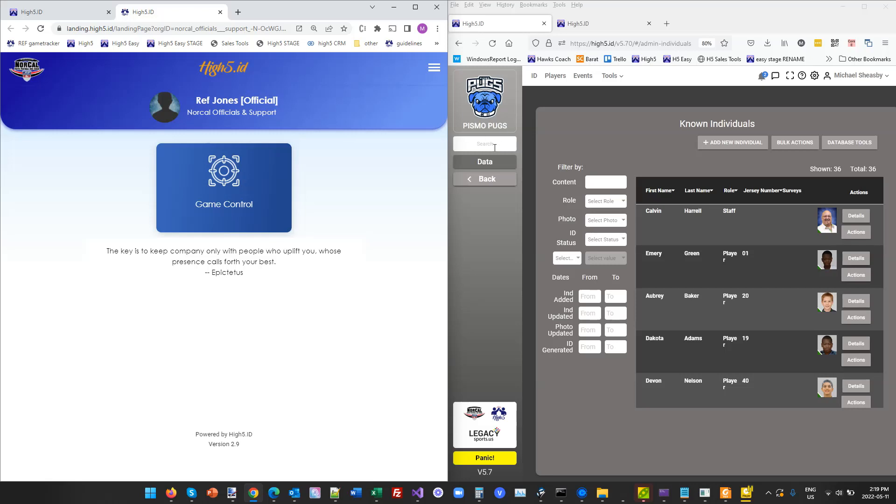
- Review the detail record of the Pismo Pugs player with jersey number 7 and return to the known individuals list
{"action": "scroll", "coordinate": [752, 223], "scroll_direction": "down", "scroll_amount": 5}
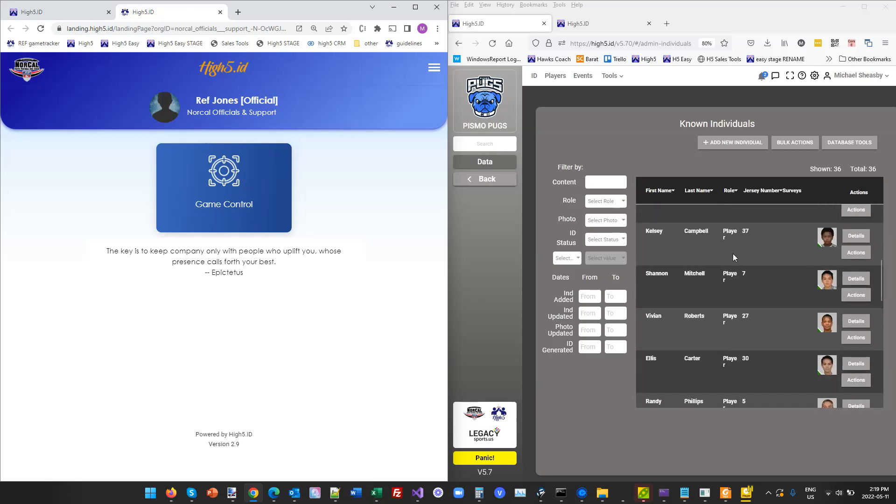
{"action": "left_click", "coordinate": [859, 280]}
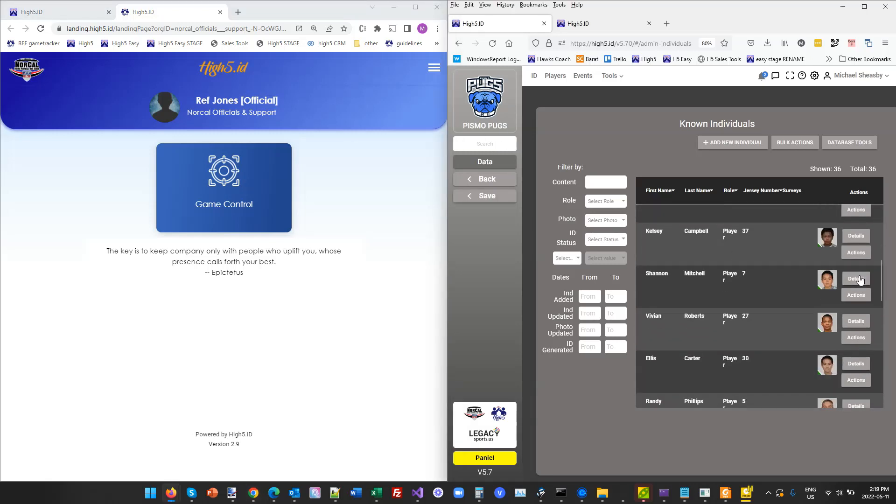
{"action": "left_click", "coordinate": [858, 279]}
{"action": "scroll", "coordinate": [722, 318], "scroll_direction": "down", "scroll_amount": 3}
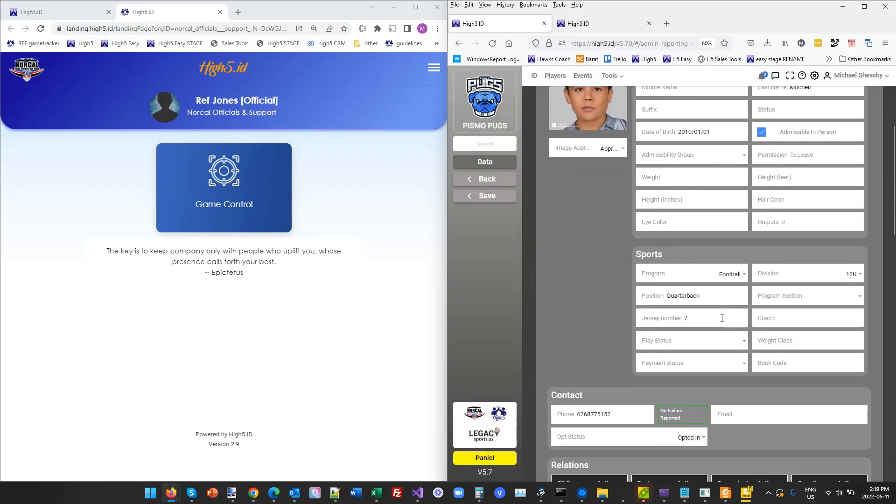
{"action": "scroll", "coordinate": [722, 318], "scroll_direction": "down", "scroll_amount": 3}
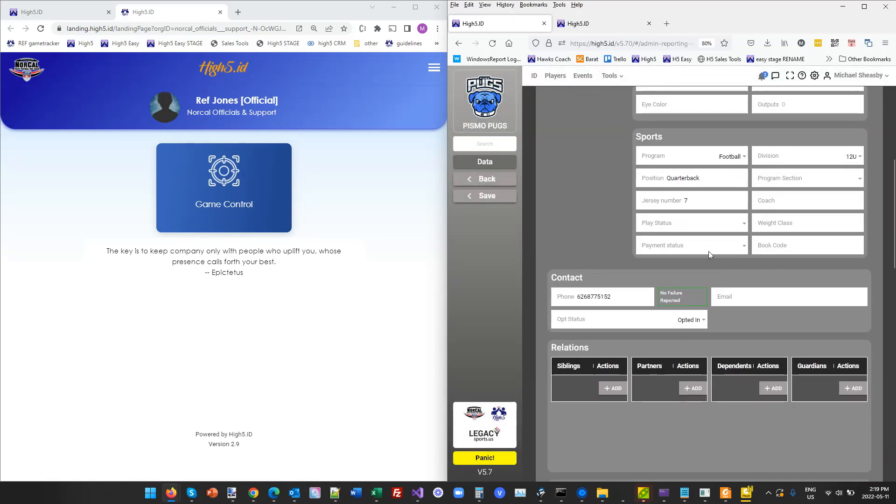
{"action": "scroll", "coordinate": [699, 259], "scroll_direction": "down", "scroll_amount": 4}
{"action": "scroll", "coordinate": [659, 321], "scroll_direction": "up", "scroll_amount": 6}
{"action": "left_click_drag", "start_coordinate": [639, 369], "coordinate": [511, 377]}
{"action": "left_click", "coordinate": [603, 242]}
{"action": "scroll", "coordinate": [604, 242], "scroll_direction": "up", "scroll_amount": 4}
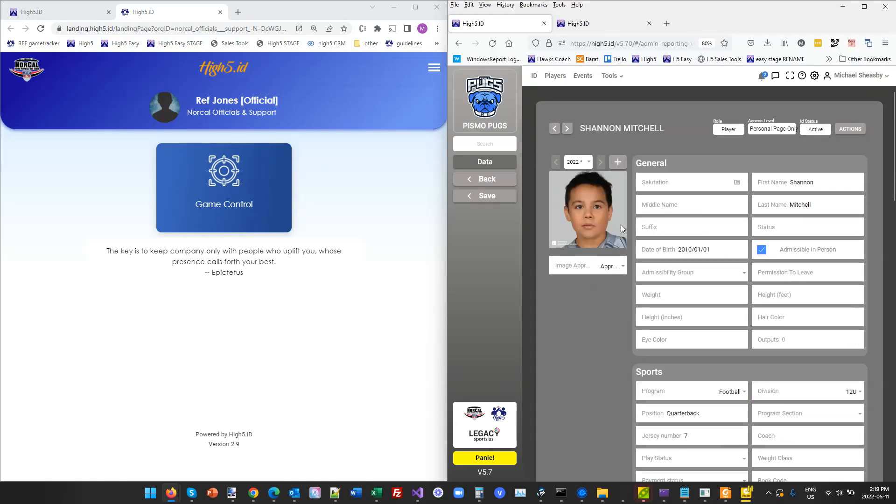
{"action": "left_click", "coordinate": [486, 180]}
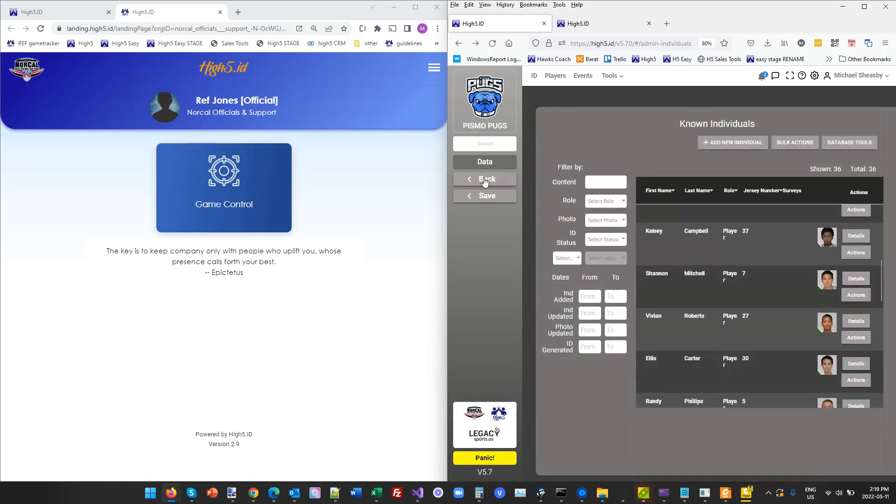
- View the Pismo Pugs staff member's digital game ID from the staff landing page and return to it
{"action": "left_click", "coordinate": [586, 25]}
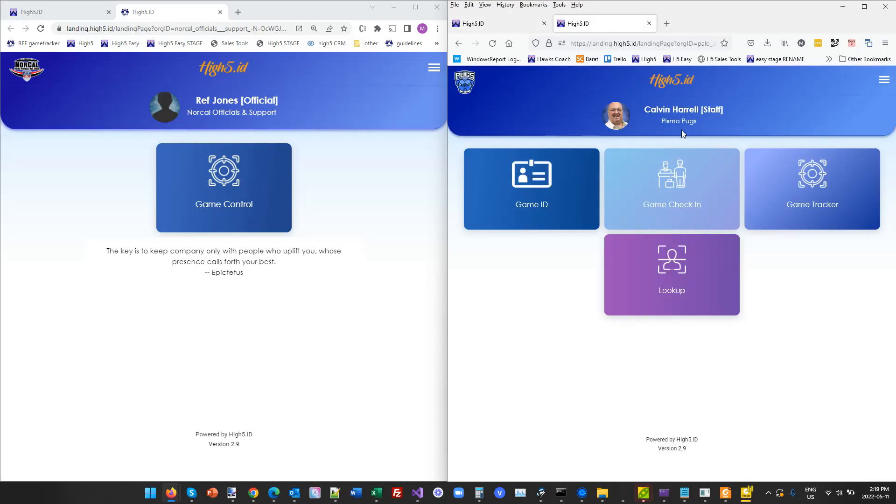
{"action": "left_click", "coordinate": [676, 189]}
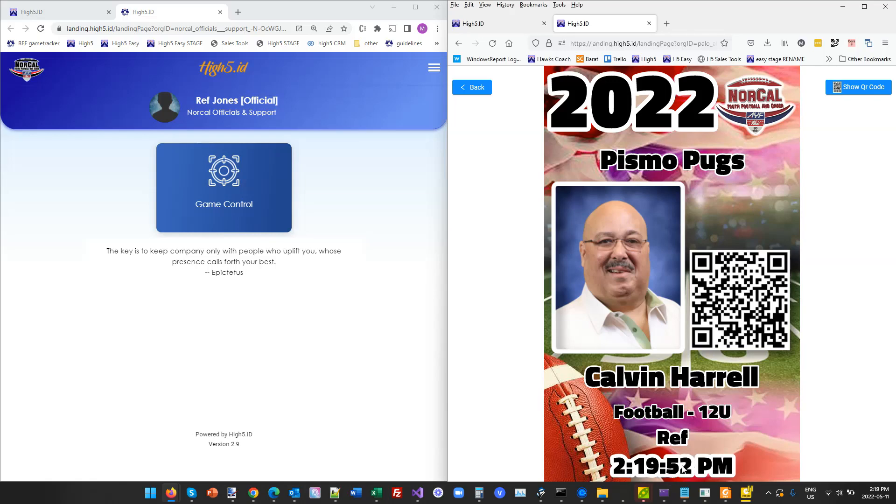
{"action": "left_click", "coordinate": [478, 91]}
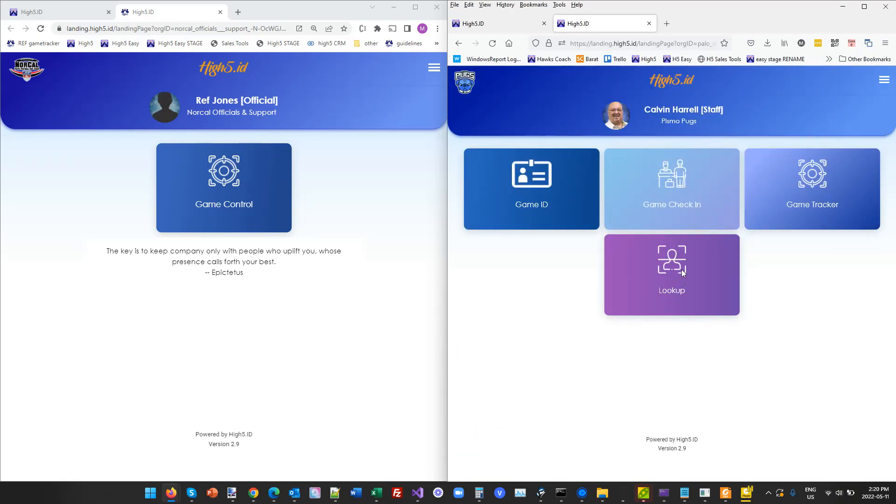
- Look up the Pismo Pugs player with jersey number 50 by part of the surname and open the profile
{"action": "left_click", "coordinate": [682, 270]}
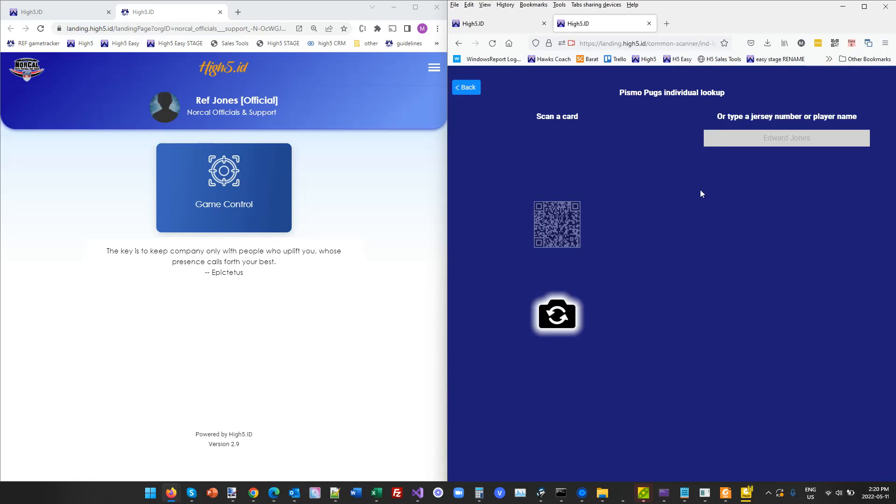
{"action": "left_click", "coordinate": [762, 137]}
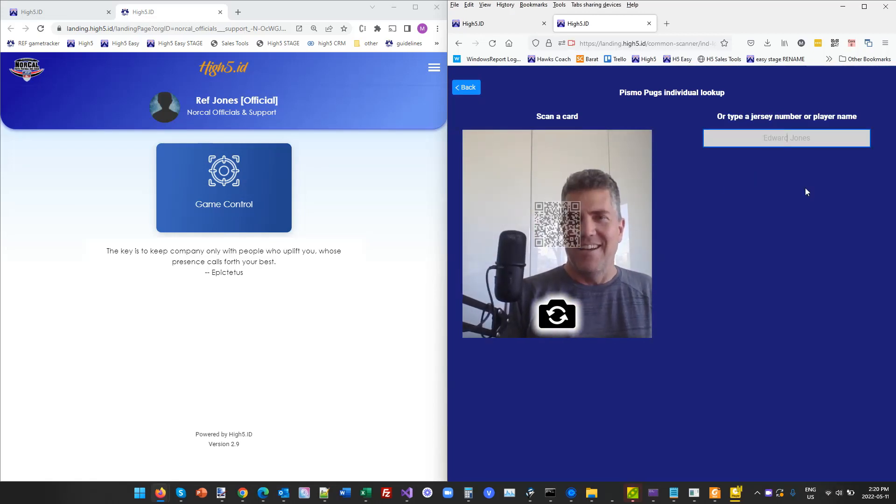
{"action": "type", "text": "hil"}
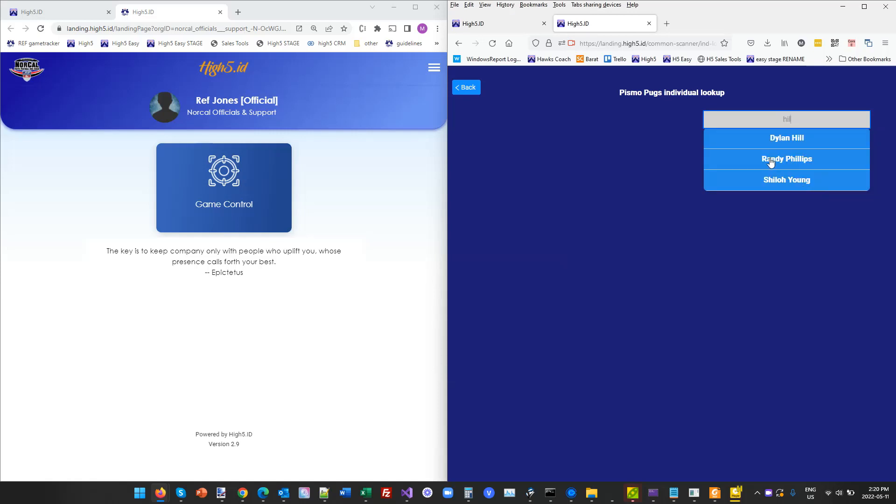
{"action": "left_click", "coordinate": [774, 140]}
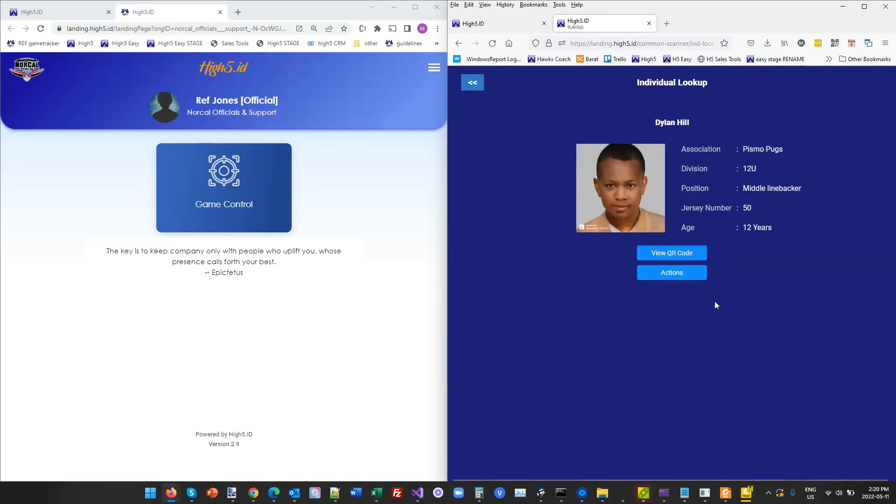
- Check the actions that can be applied to the looked-up player and return to the staff landing page
{"action": "left_click_drag", "start_coordinate": [709, 232], "coordinate": [742, 254]}
{"action": "left_click", "coordinate": [784, 263]}
{"action": "left_click", "coordinate": [682, 278]}
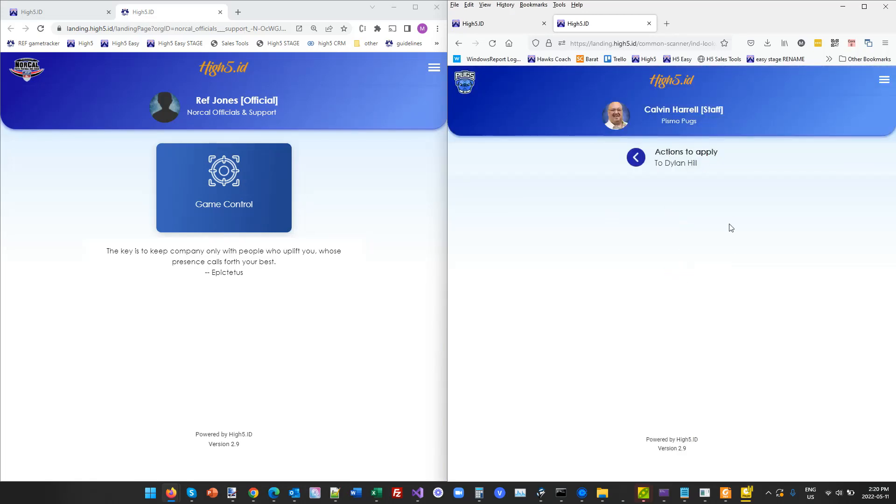
{"action": "left_click", "coordinate": [637, 160]}
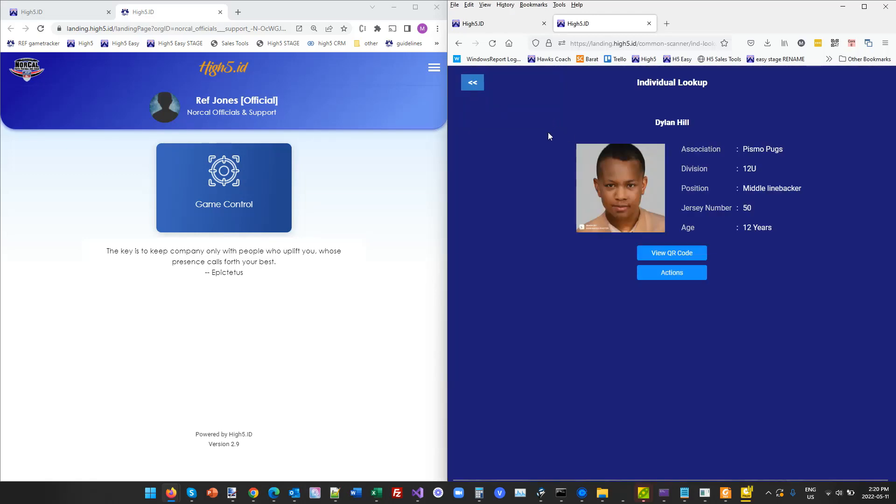
{"action": "left_click", "coordinate": [472, 85]}
{"action": "left_click", "coordinate": [468, 93]}
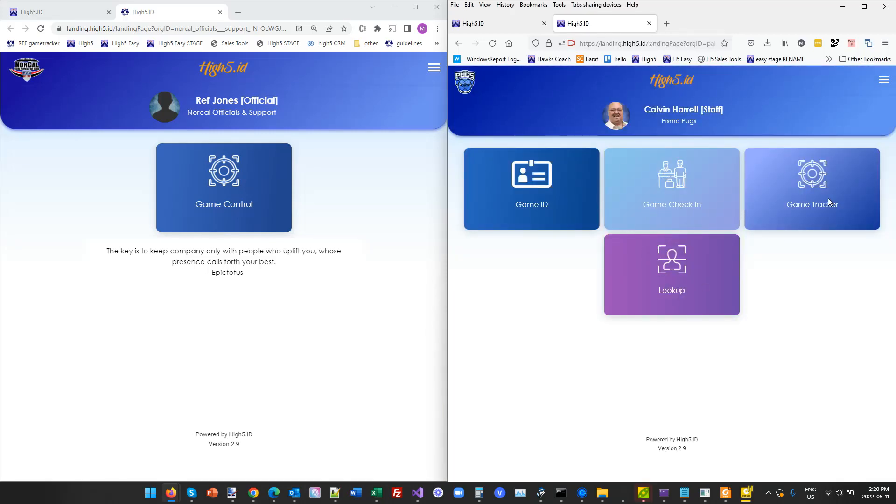
- Open game check-in for Pasadena Poodles vs Pismo Pugs on May 13, 2022 and check in players 11, 19, 14, 9 and 01
{"action": "left_click", "coordinate": [686, 186]}
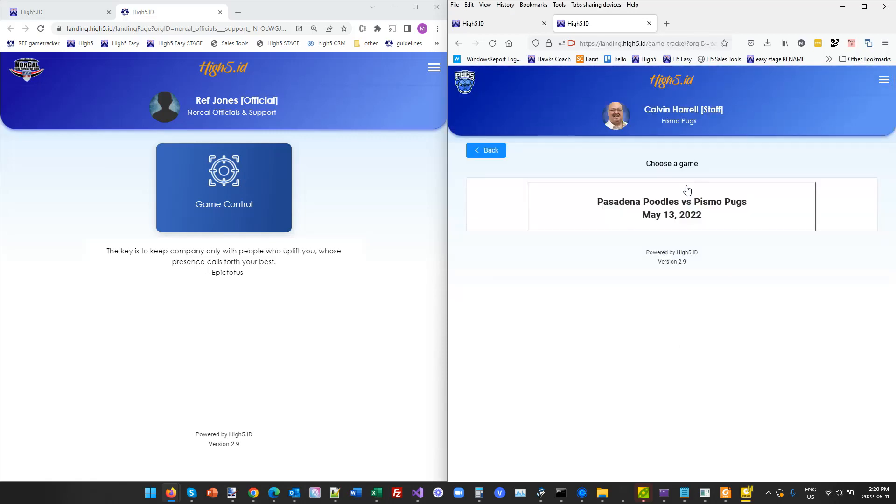
{"action": "left_click", "coordinate": [682, 219]}
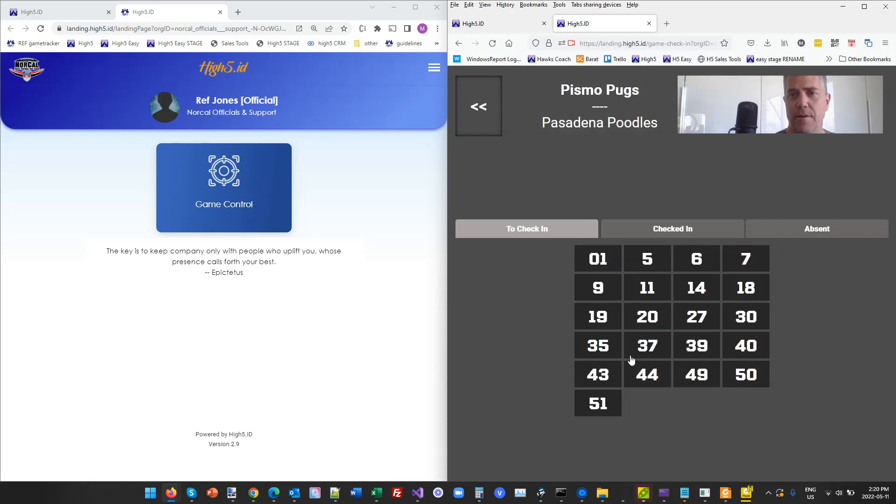
{"action": "left_click", "coordinate": [653, 291]}
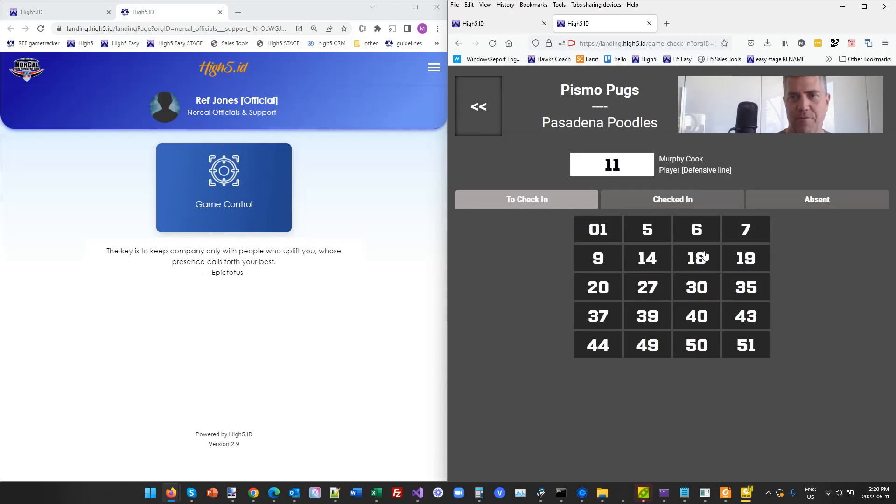
{"action": "left_click", "coordinate": [746, 258]}
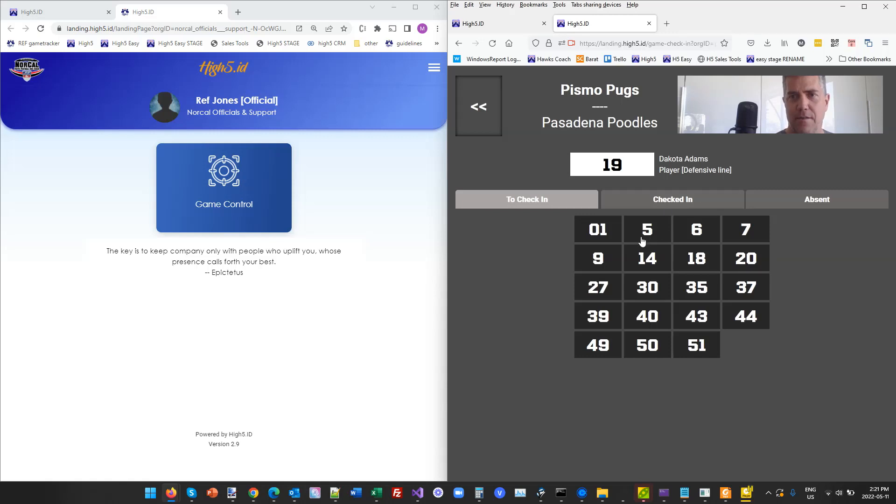
{"action": "left_click", "coordinate": [650, 259]}
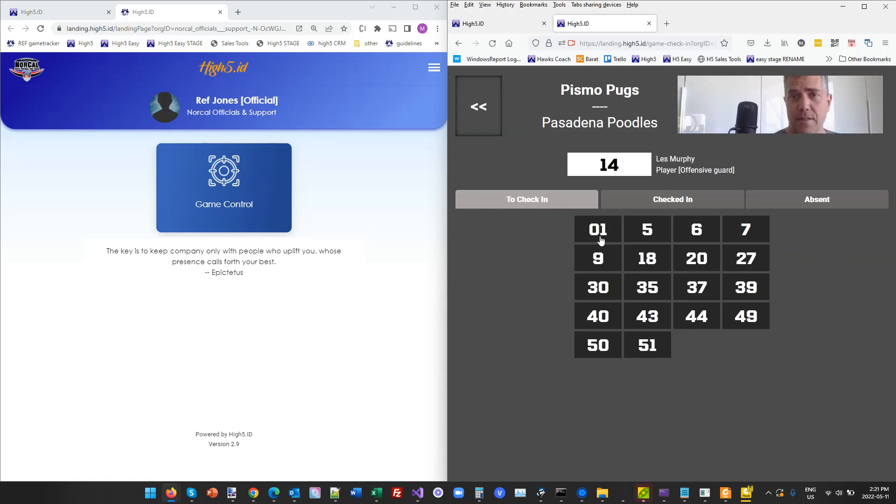
{"action": "left_click", "coordinate": [588, 259]}
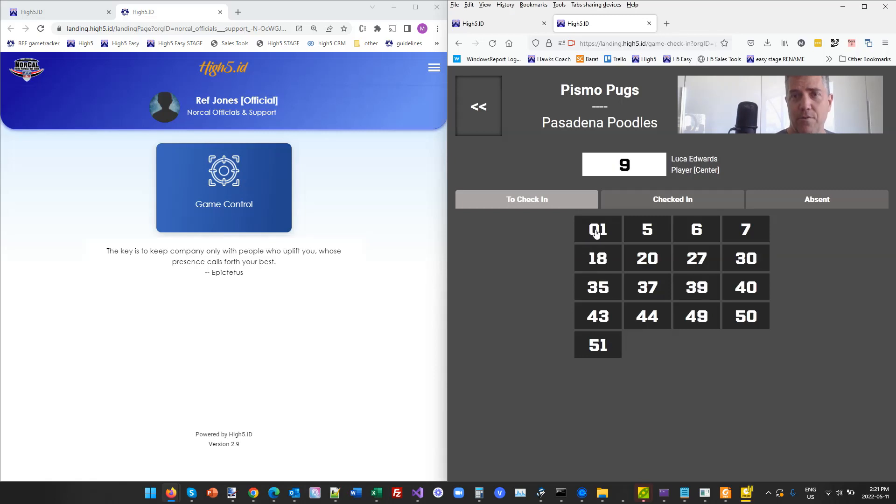
{"action": "left_click", "coordinate": [596, 233]}
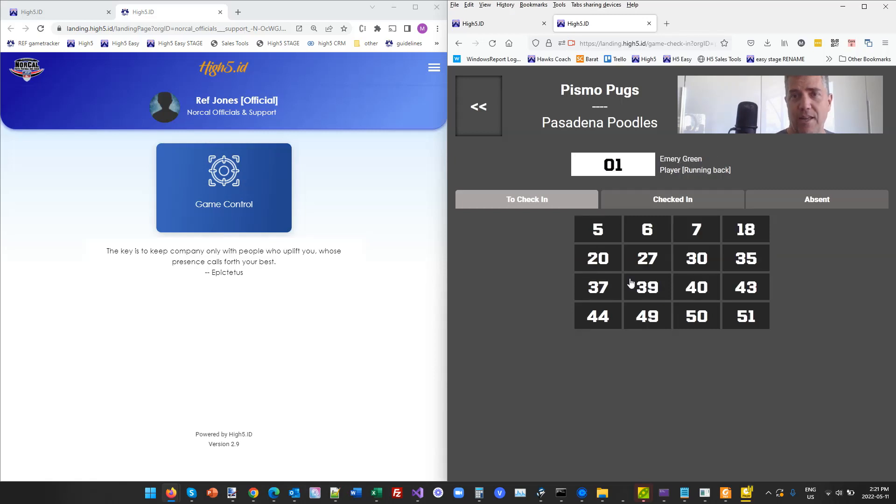
- Remove player 14 from the checked-in players and return to the numbers still to check in
{"action": "left_click", "coordinate": [689, 203]}
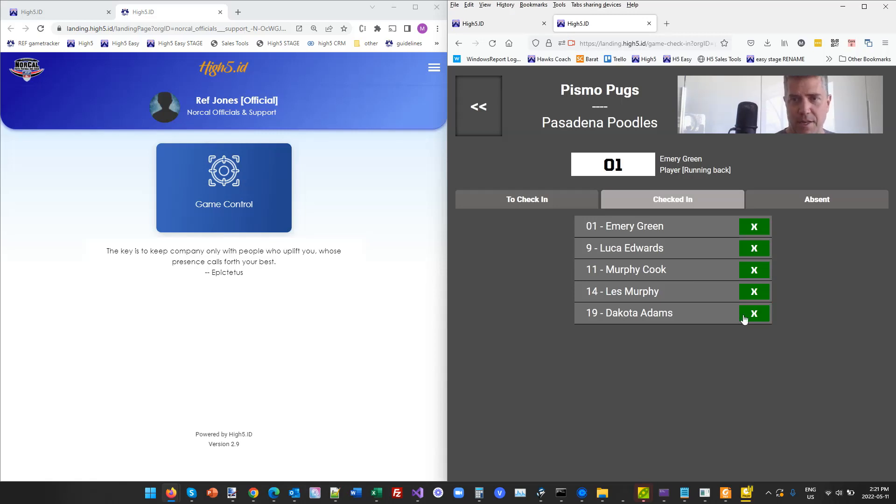
{"action": "left_click", "coordinate": [754, 293]}
{"action": "left_click", "coordinate": [544, 201]}
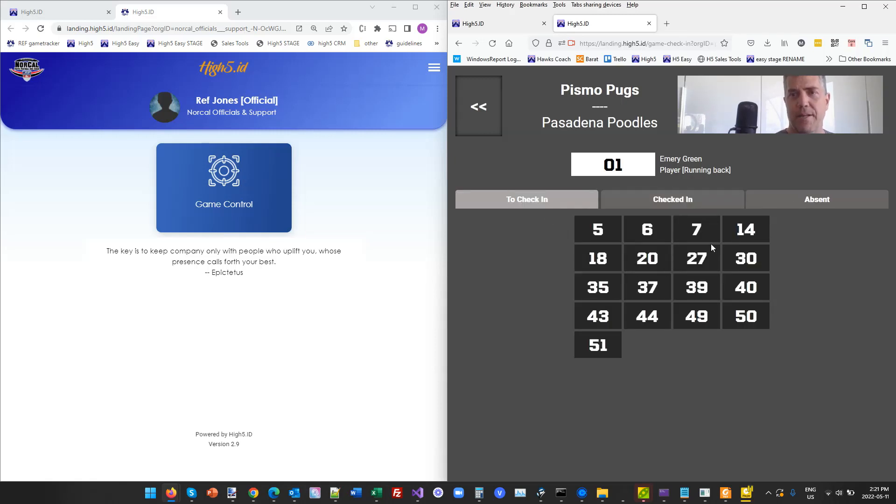
- In the absent list, set player 7's status to Injured and player 18's status to Review/Audit
{"action": "left_click", "coordinate": [823, 202]}
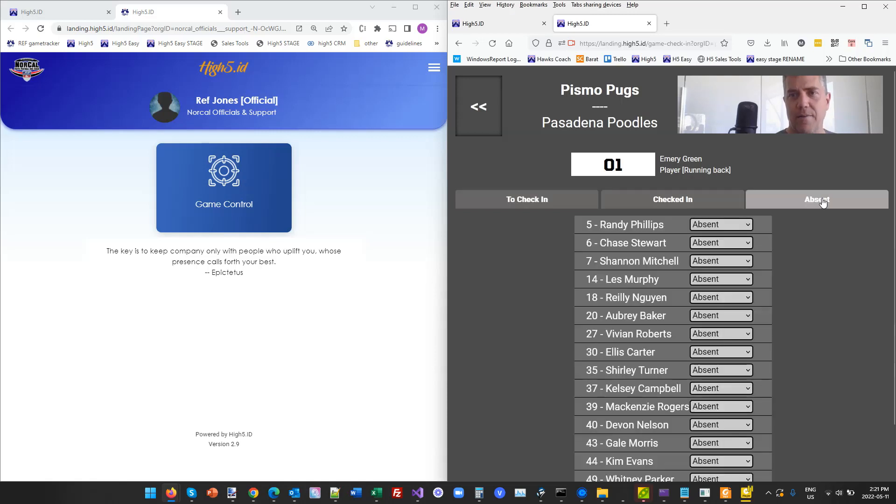
{"action": "scroll", "coordinate": [677, 262], "scroll_direction": "down", "scroll_amount": 2}
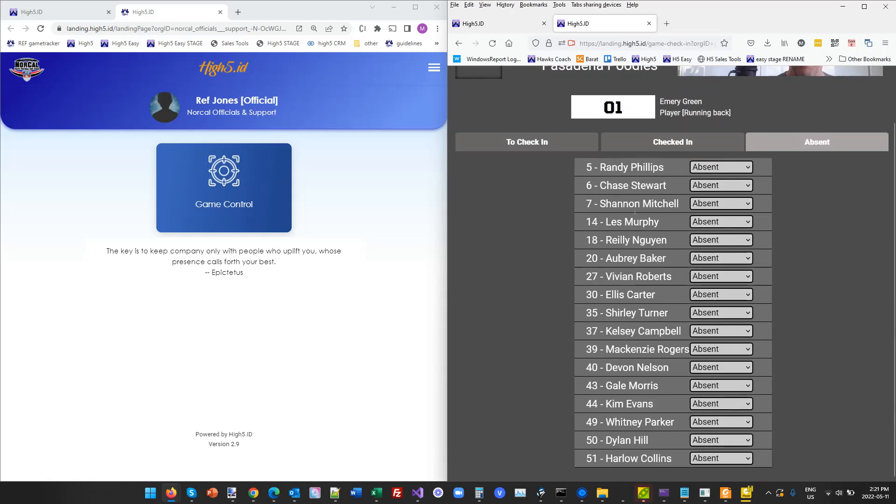
{"action": "left_click", "coordinate": [724, 203]}
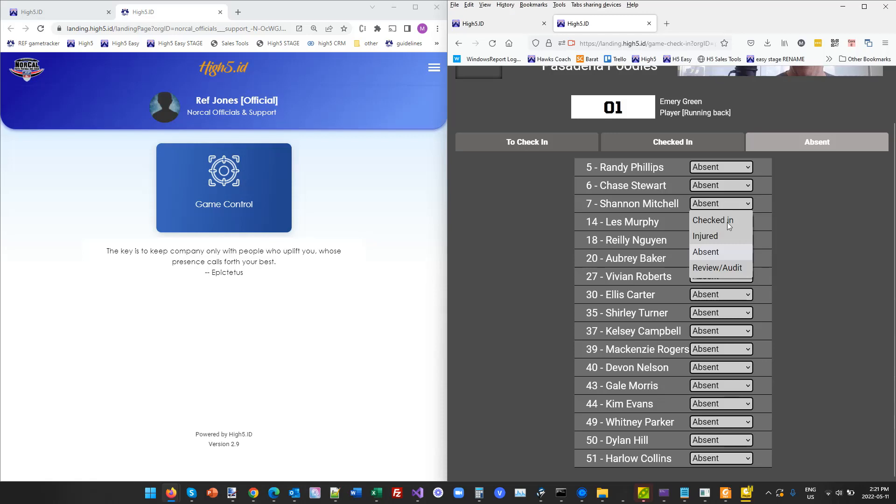
{"action": "left_click", "coordinate": [713, 237]}
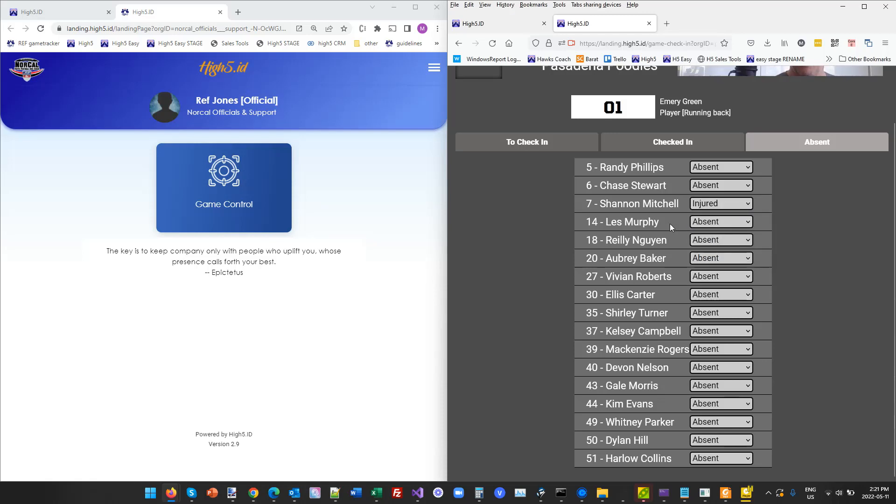
{"action": "left_click", "coordinate": [718, 241]}
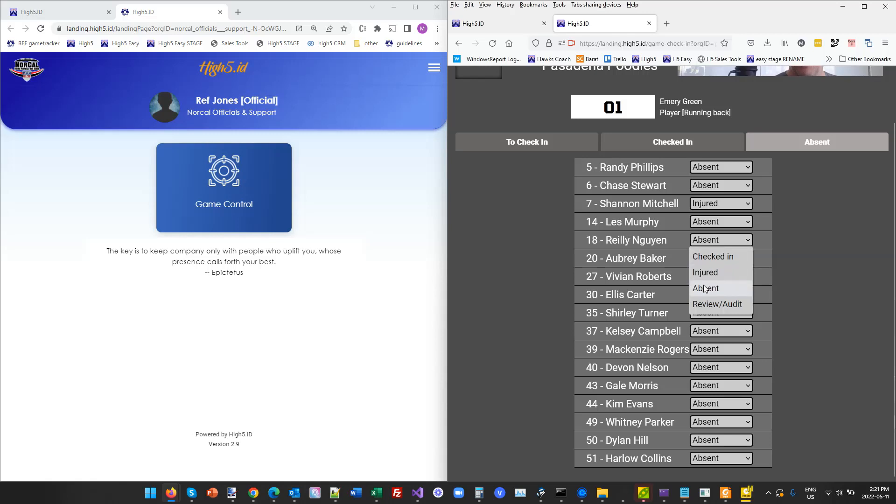
{"action": "left_click", "coordinate": [742, 307]}
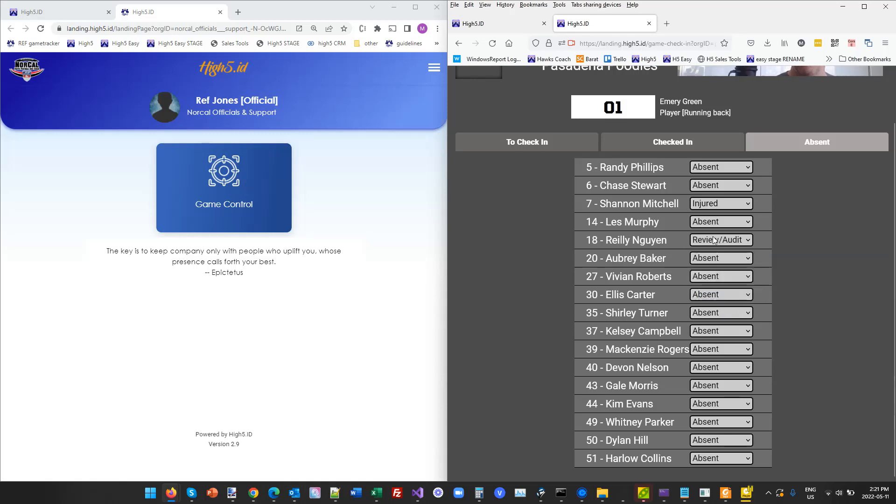
- Return to the numbers still to check in and check in players 30, 37, 39, 40, 50 and 51
{"action": "left_click", "coordinate": [565, 149]}
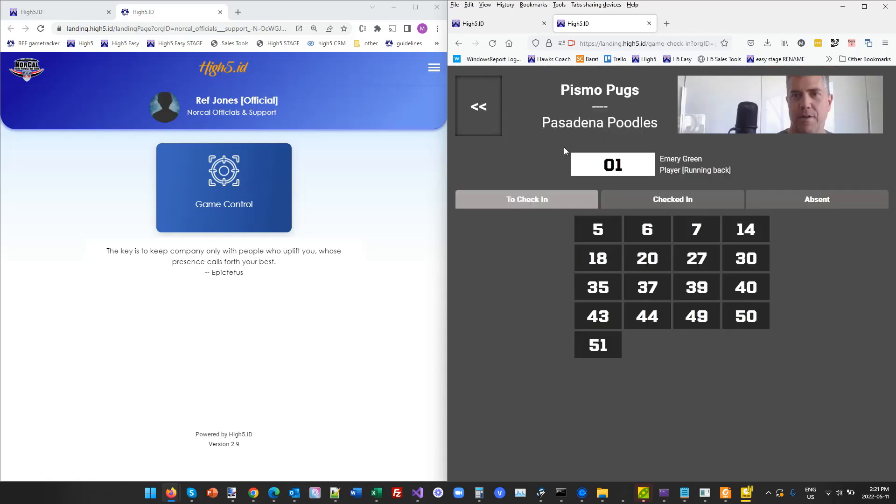
{"action": "left_click", "coordinate": [747, 256]}
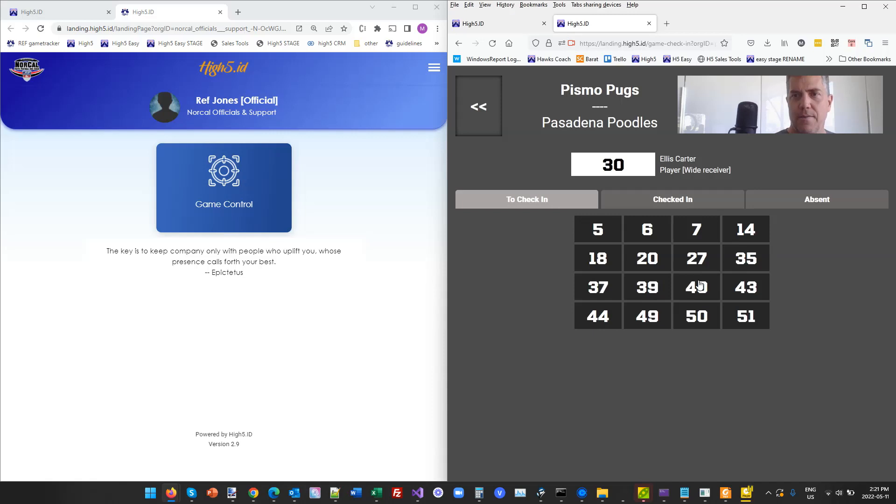
{"action": "left_click", "coordinate": [698, 286]}
{"action": "left_click", "coordinate": [647, 288]}
{"action": "left_click", "coordinate": [647, 316]}
{"action": "left_click", "coordinate": [603, 316]}
{"action": "left_click", "coordinate": [598, 287]}
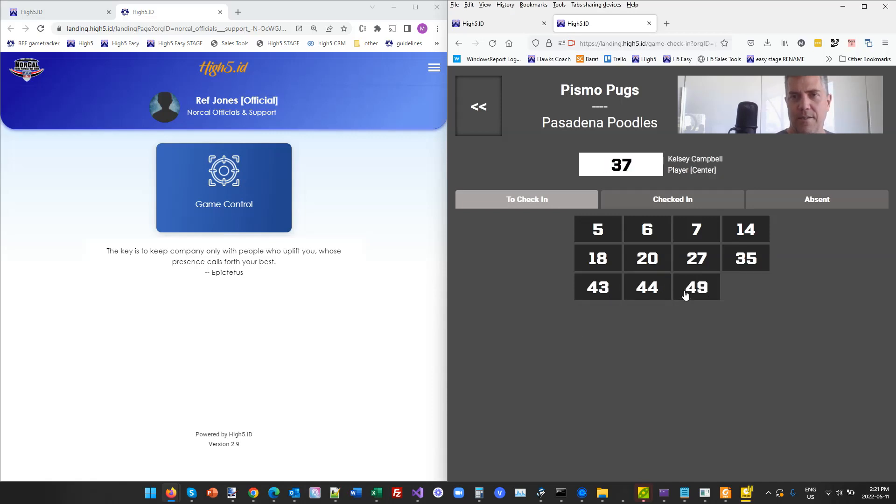
- Check in Pismo Pugs players 7, 18, 20, 35, 44 and 49
{"action": "left_click", "coordinate": [695, 286]}
{"action": "left_click", "coordinate": [653, 262]}
{"action": "left_click", "coordinate": [700, 261]}
{"action": "left_click", "coordinate": [731, 236]}
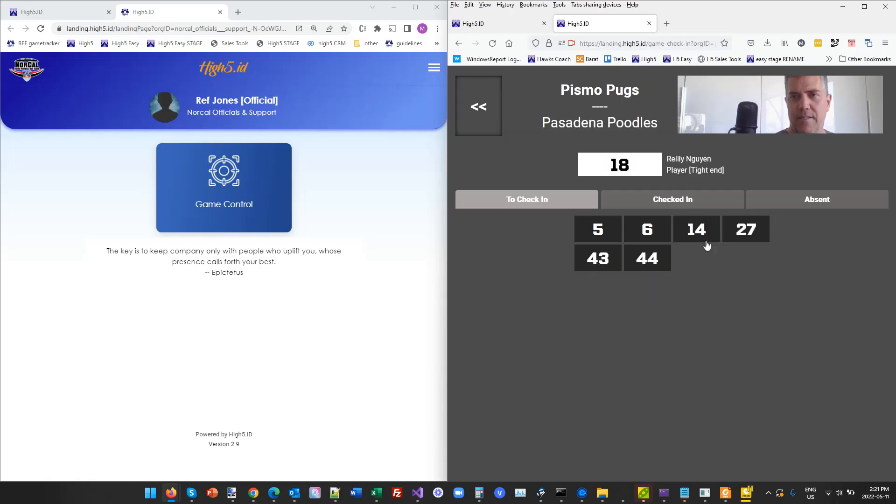
{"action": "left_click", "coordinate": [666, 262]}
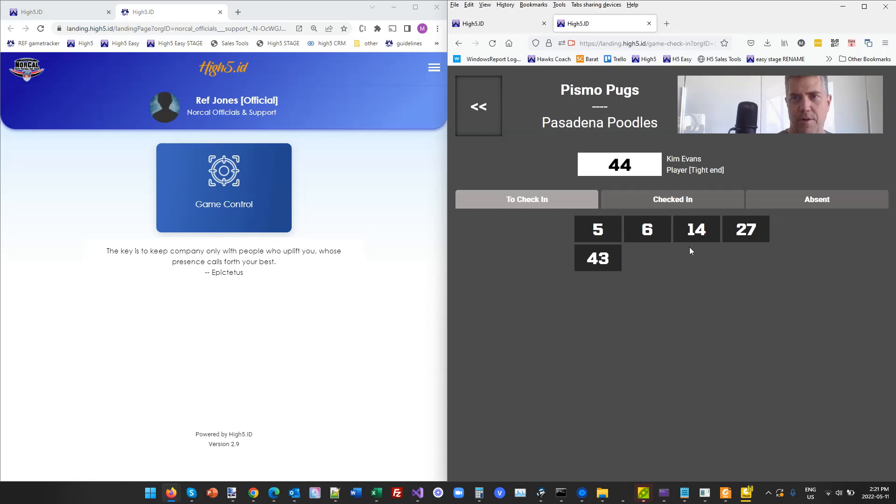
- Review the players still marked absent and return to the staff landing page
{"action": "left_click", "coordinate": [810, 202]}
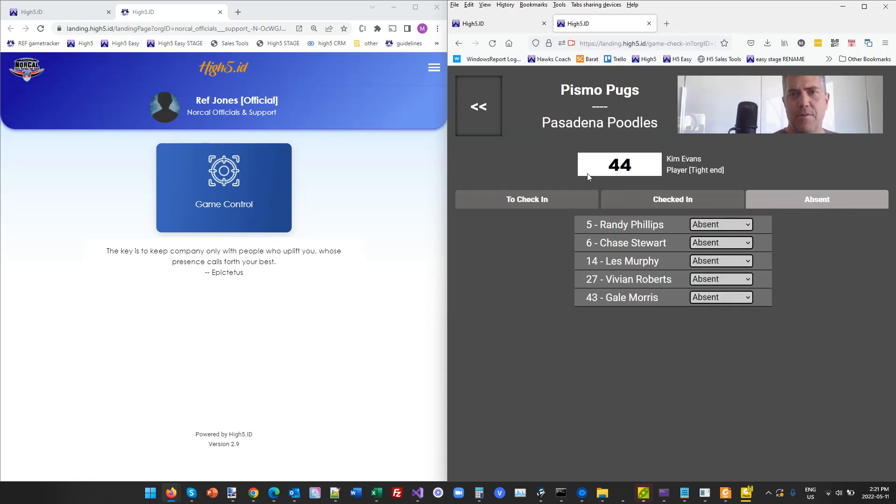
{"action": "left_click", "coordinate": [481, 110]}
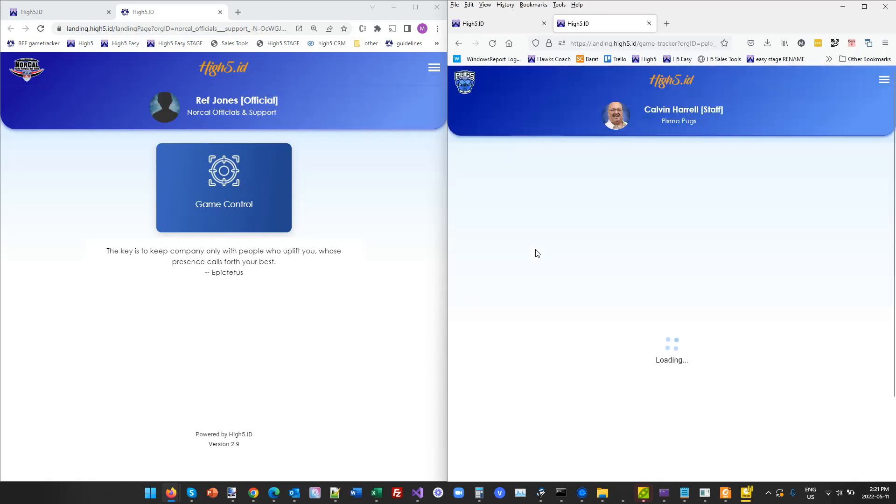
{"action": "left_click", "coordinate": [496, 154]}
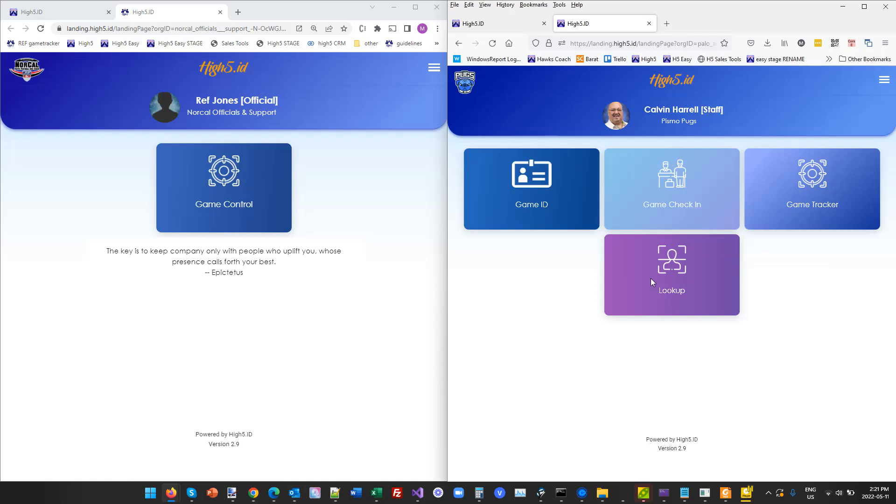
- In the official's window, open Game Control for Pasadena Poodles vs Pismo Pugs, start the game and run the Q1 clock
{"action": "left_click", "coordinate": [252, 185]}
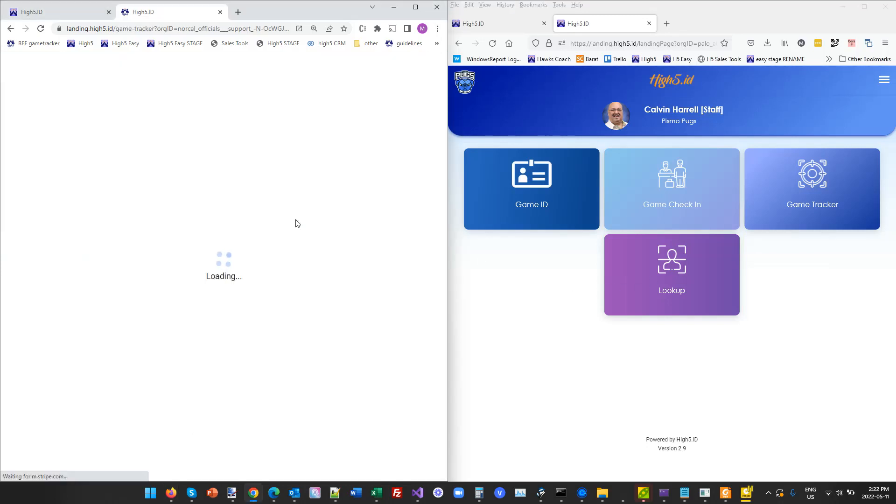
{"action": "left_click", "coordinate": [210, 196]}
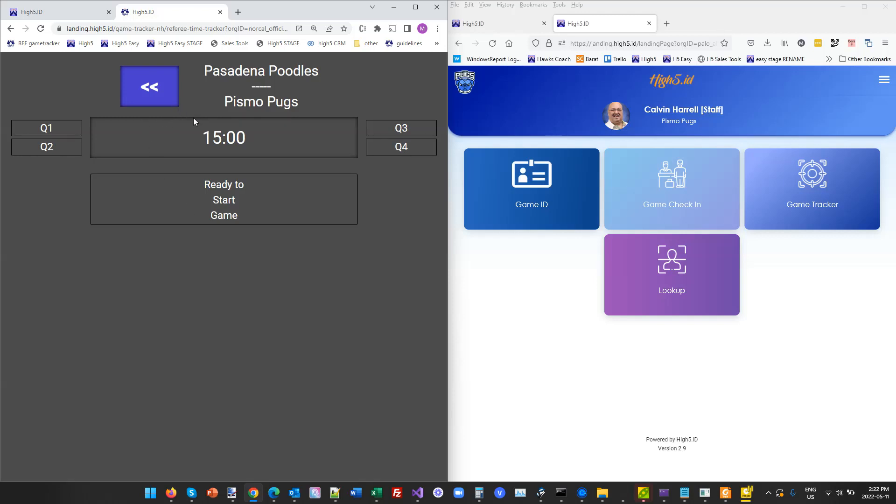
{"action": "left_click", "coordinate": [249, 196]}
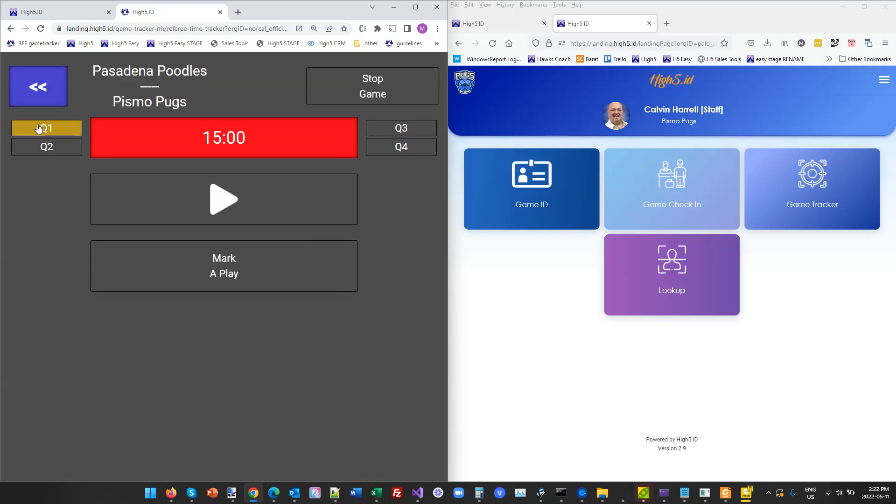
{"action": "left_click", "coordinate": [234, 197]}
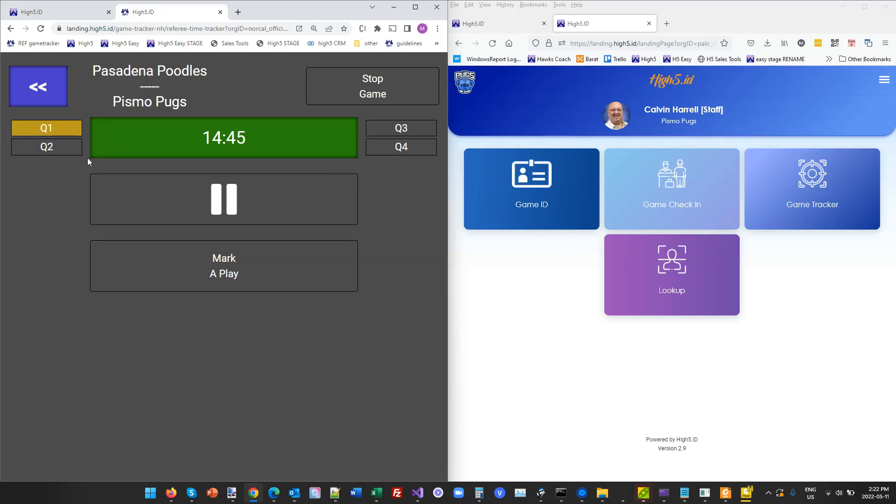
- Mark a play in Q1, then pause the game clock and resume it
{"action": "left_click", "coordinate": [256, 262]}
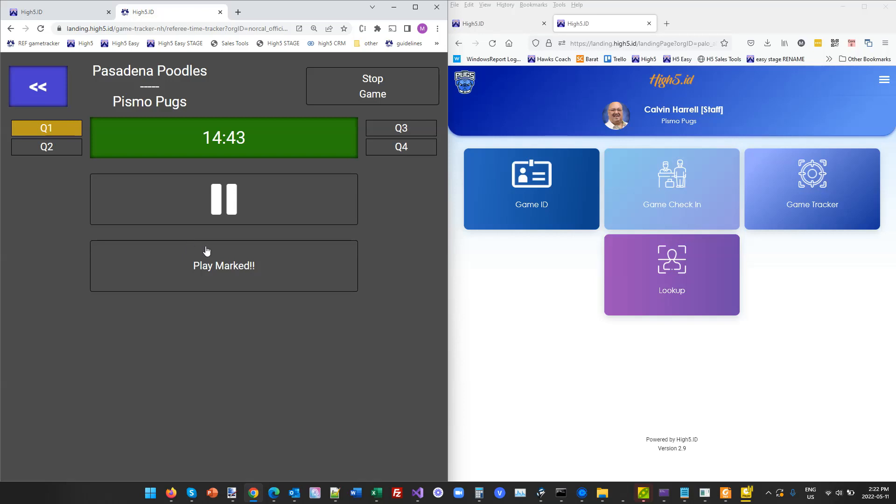
{"action": "left_click", "coordinate": [228, 211]}
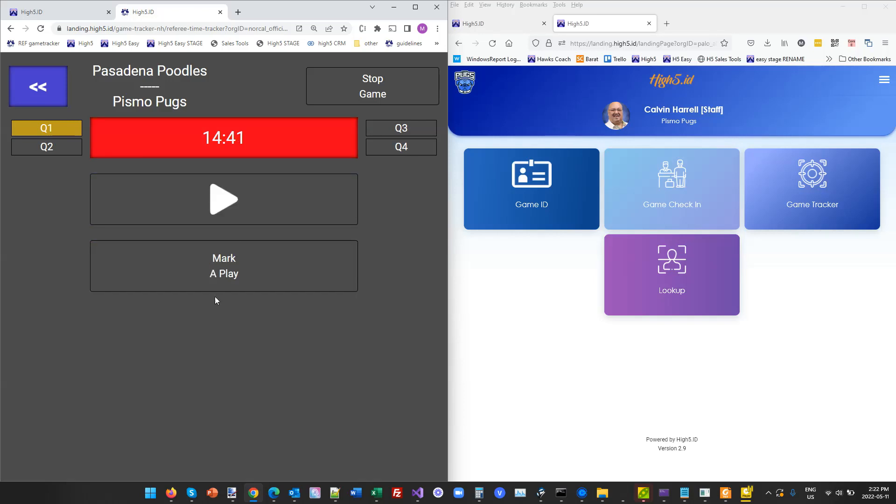
{"action": "left_click", "coordinate": [214, 192]}
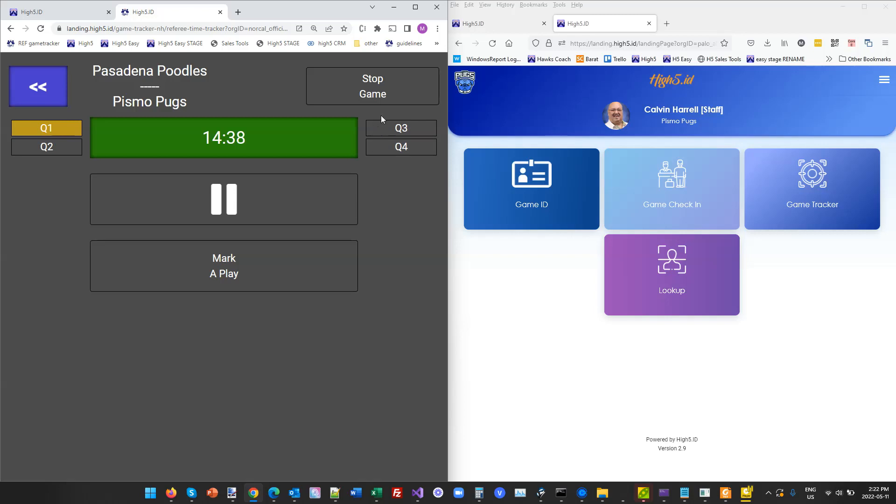
- In the staff window, open Game Tracker for the Pismo Pugs game and send players 7, 9, 11, 30 and 35 onto the field
{"action": "left_click", "coordinate": [814, 221]}
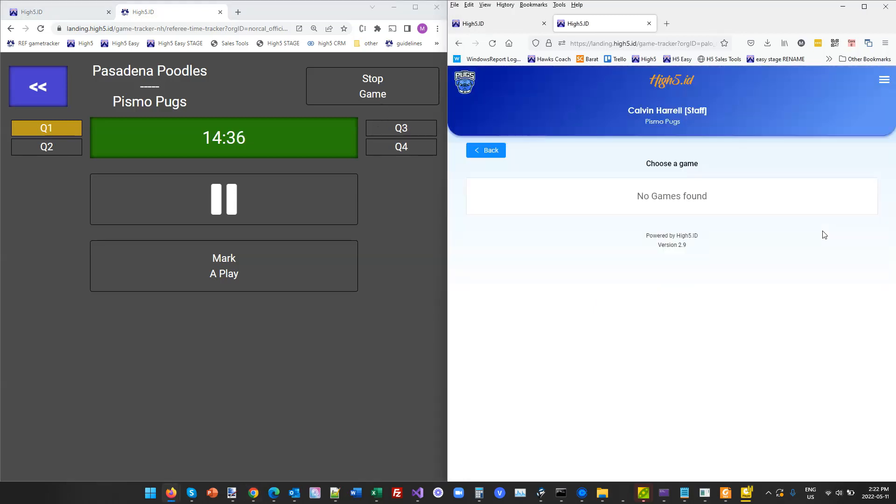
{"action": "left_click", "coordinate": [696, 213]}
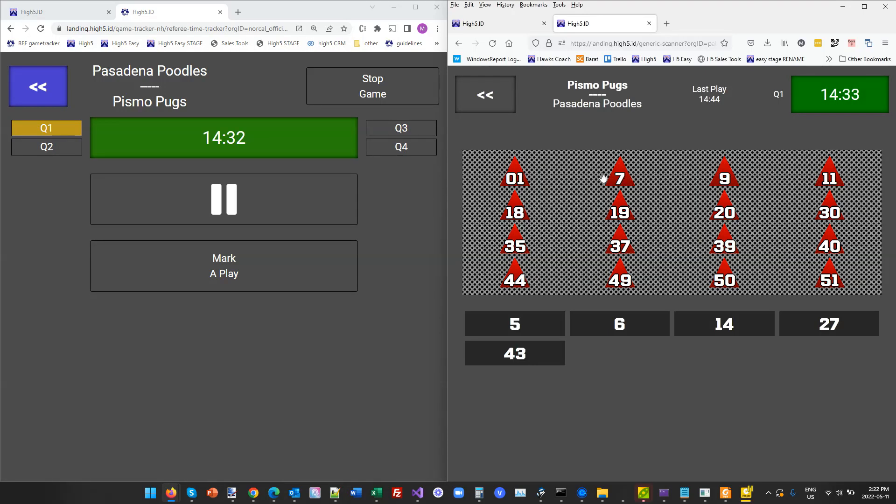
{"action": "left_click", "coordinate": [625, 172]}
{"action": "left_click", "coordinate": [731, 246]}
{"action": "left_click", "coordinate": [717, 271]}
{"action": "left_click", "coordinate": [621, 277]}
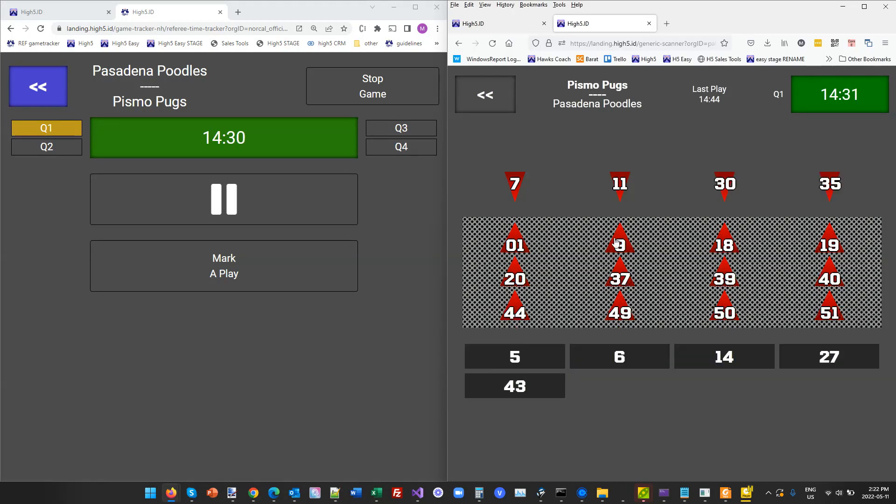
{"action": "left_click", "coordinate": [618, 245]}
- Mark two more plays on the official's game clock with the five players on the field
{"action": "left_click", "coordinate": [240, 275]}
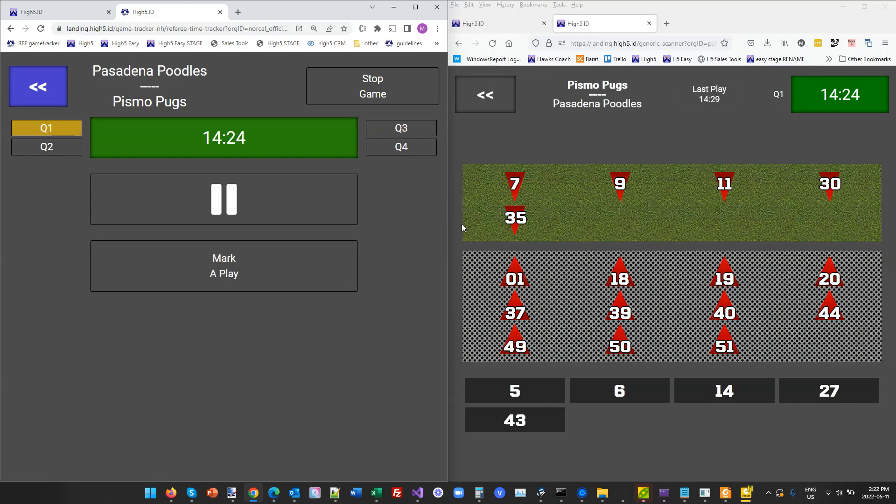
{"action": "left_click", "coordinate": [265, 276]}
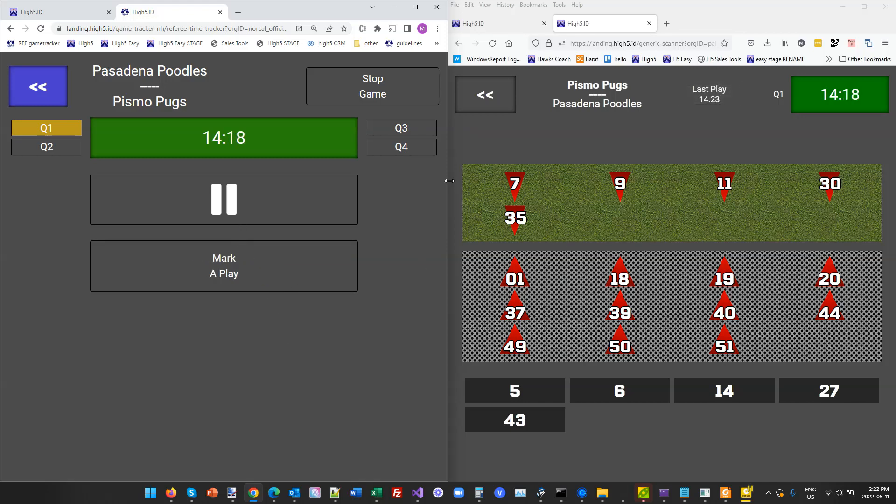
- Change the quarter to Q4 in the official's window and end the game
{"action": "left_click", "coordinate": [407, 149]}
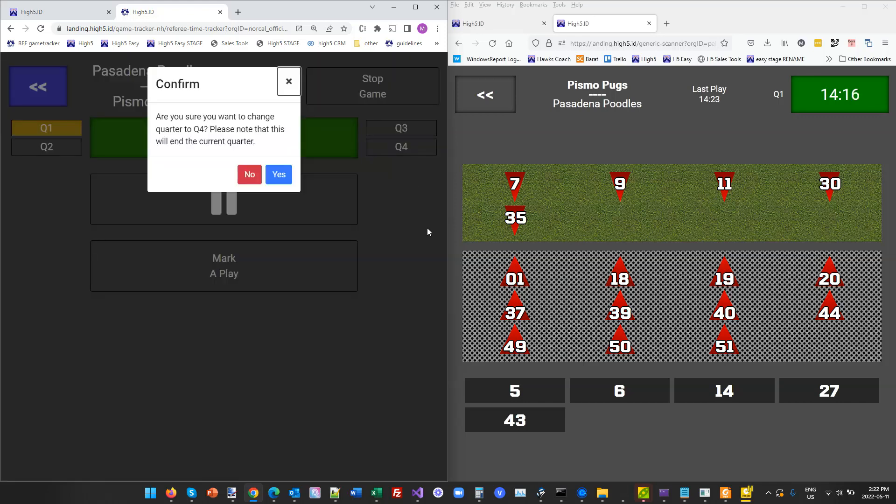
{"action": "left_click", "coordinate": [282, 175]}
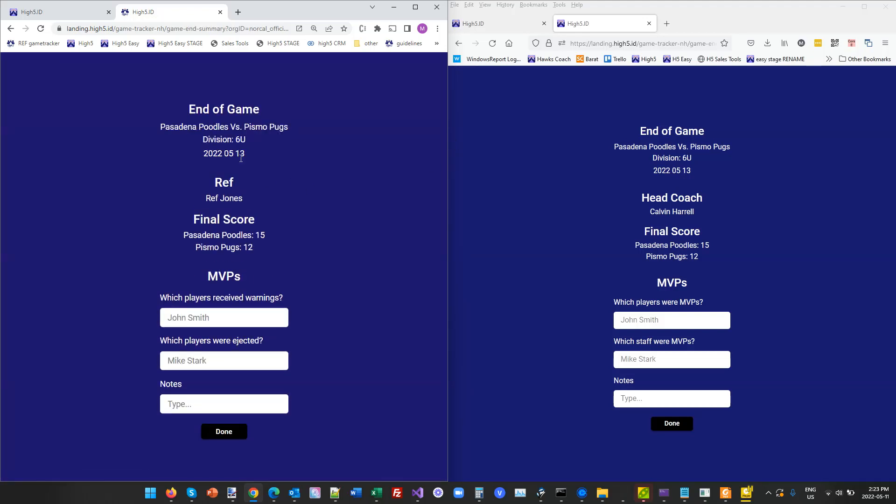
- Review the official's end-of-game summary, including the warnings, ejections and notes fields, and submit it with those fields empty
{"action": "left_click_drag", "start_coordinate": [216, 177], "coordinate": [240, 200]}
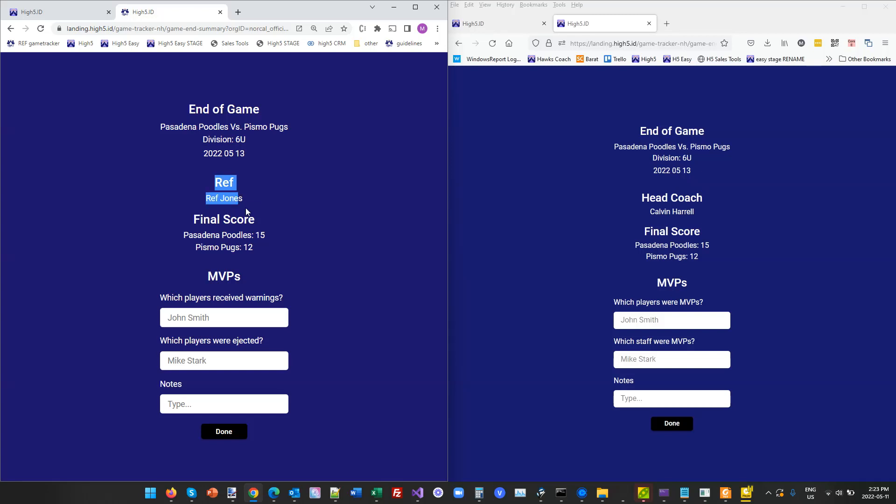
{"action": "left_click_drag", "start_coordinate": [221, 235], "coordinate": [250, 250]}
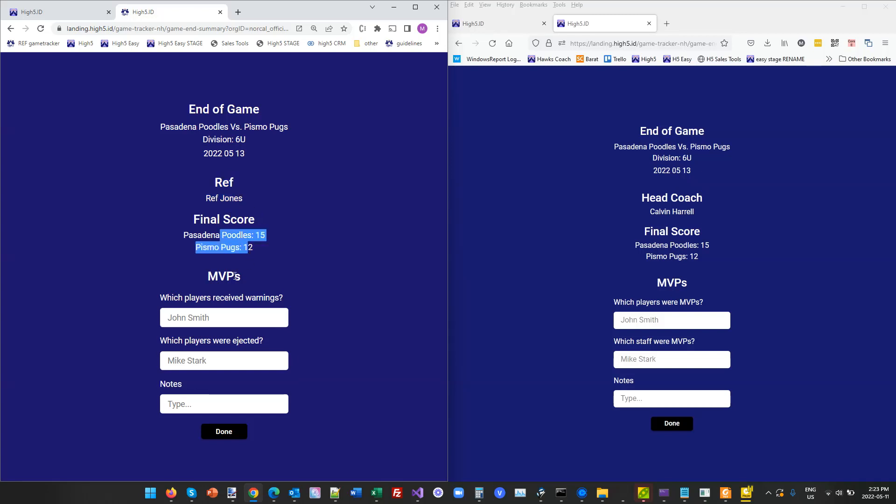
{"action": "left_click", "coordinate": [233, 316]}
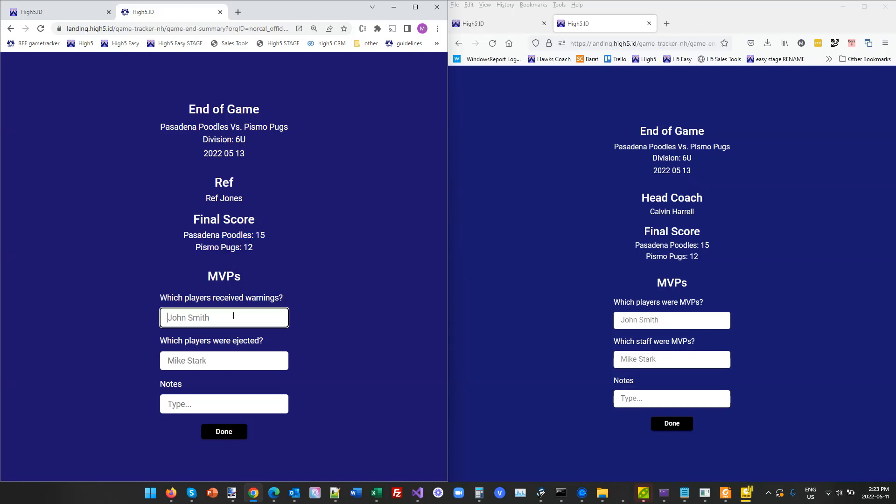
{"action": "left_click", "coordinate": [214, 361]}
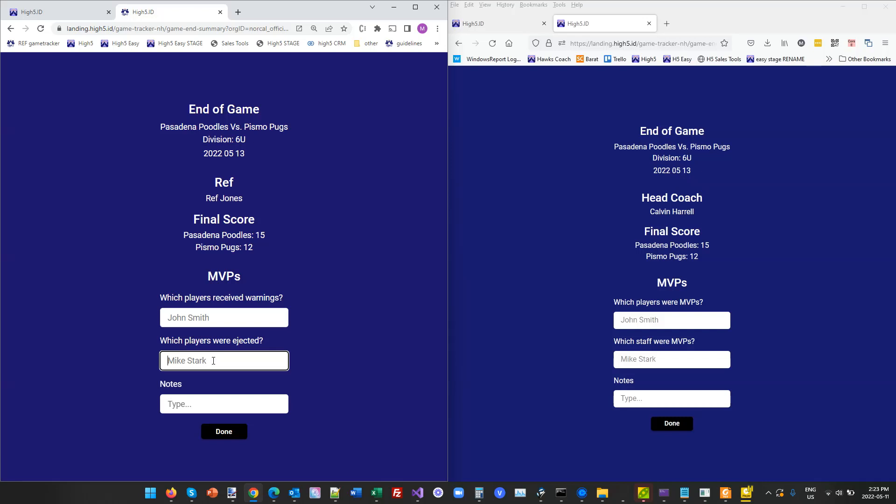
{"action": "left_click", "coordinate": [192, 404]}
{"action": "left_click", "coordinate": [219, 433]}
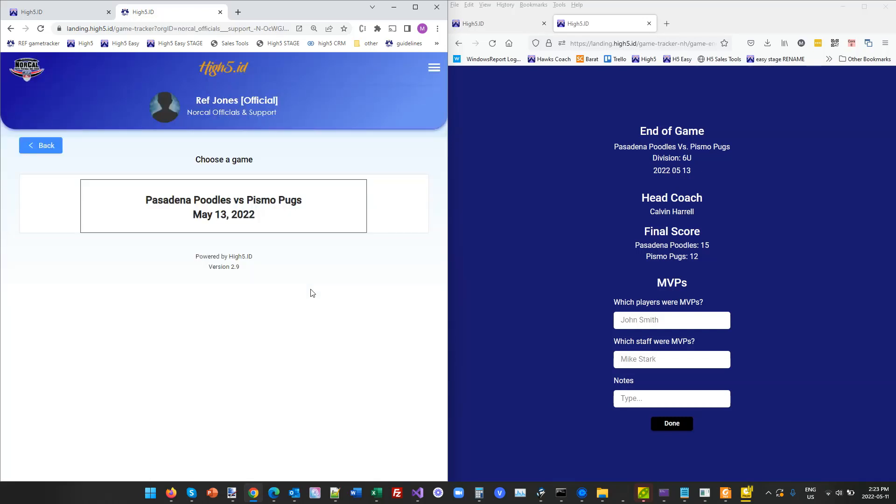
- Submit the head coach's end-of-game summary with the player MVP, staff MVP and notes fields empty
{"action": "left_click", "coordinate": [668, 323]}
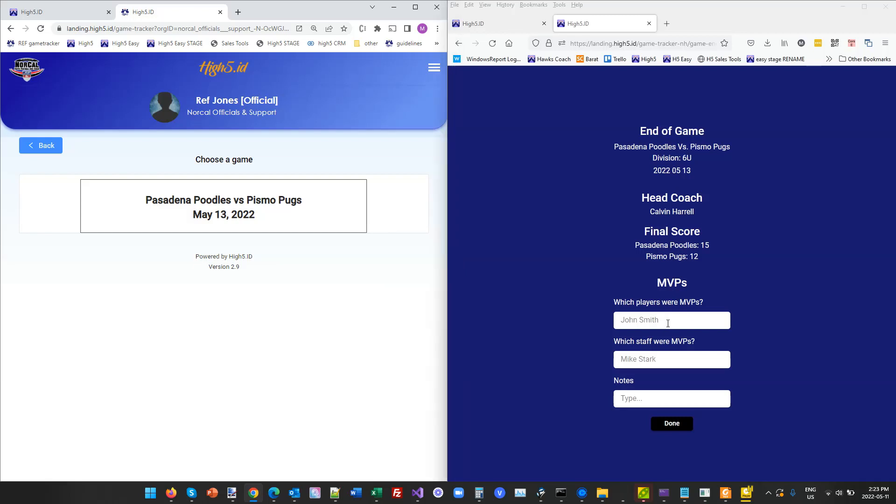
{"action": "left_click", "coordinate": [672, 424]}
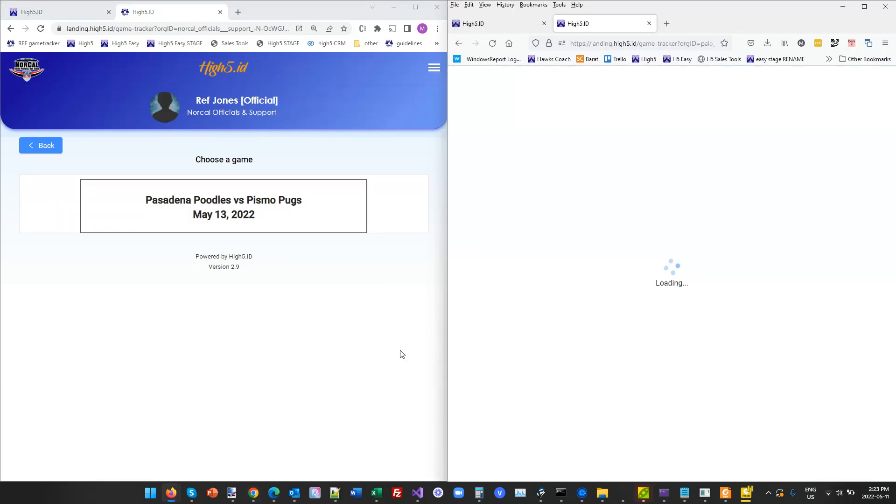